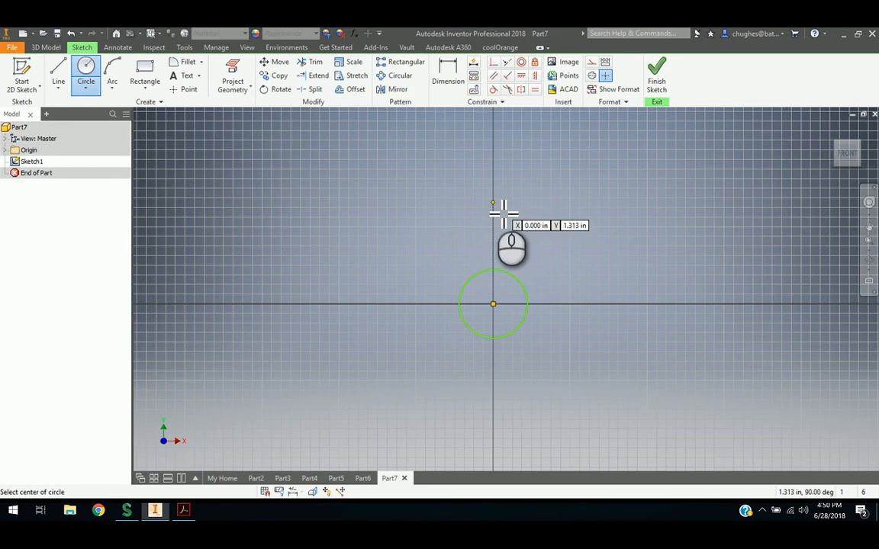
- Sketch a circle about 0.4 in in diameter, centered on the vertical axis about 1.3 in above the origin
{"action": "left_click", "coordinate": [493, 203]}
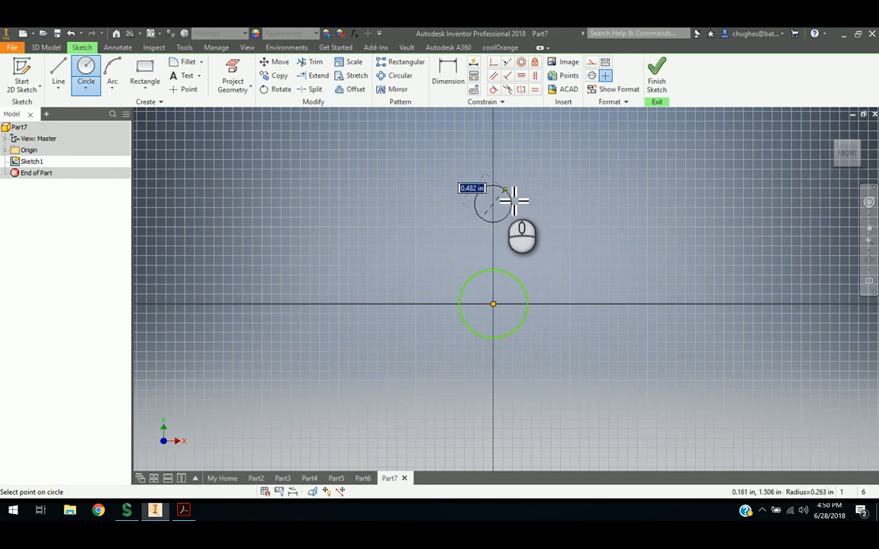
{"action": "left_click", "coordinate": [503, 191]}
{"action": "right_click", "coordinate": [539, 193]}
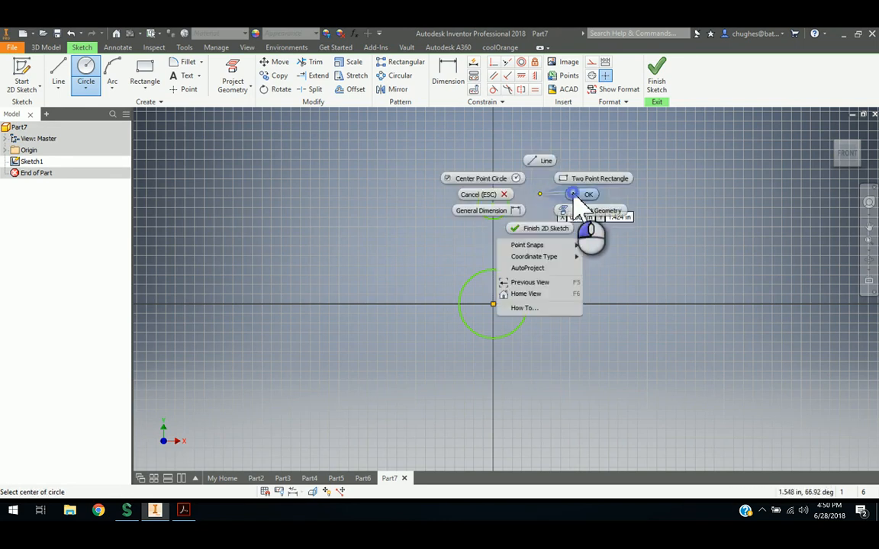
{"action": "left_click", "coordinate": [574, 193]}
{"action": "scroll", "coordinate": [511, 282], "scroll_direction": "up", "scroll_amount": 3}
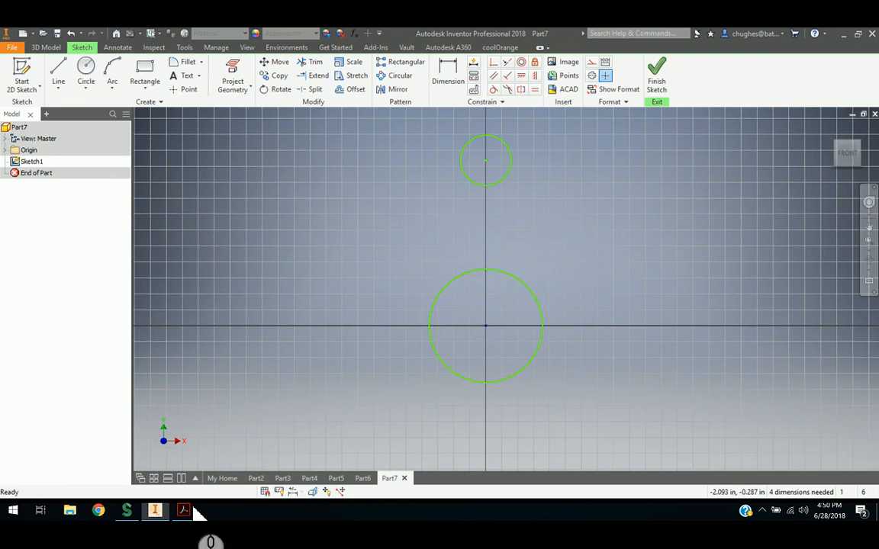
- Check the part drawing in Acrobat, switch back to Inventor, and dimension the vertical distance between the two circle centers as 1.75 in
{"action": "left_click", "coordinate": [184, 511]}
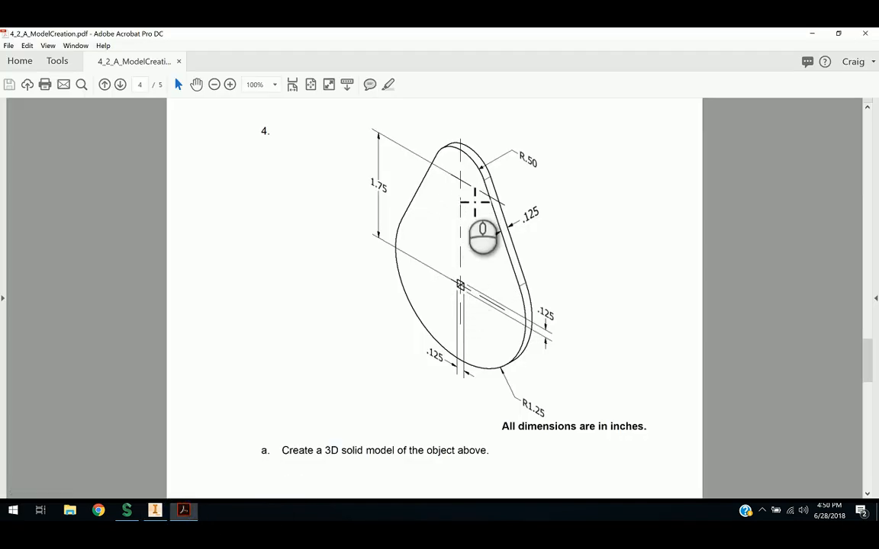
{"action": "left_click", "coordinate": [155, 510]}
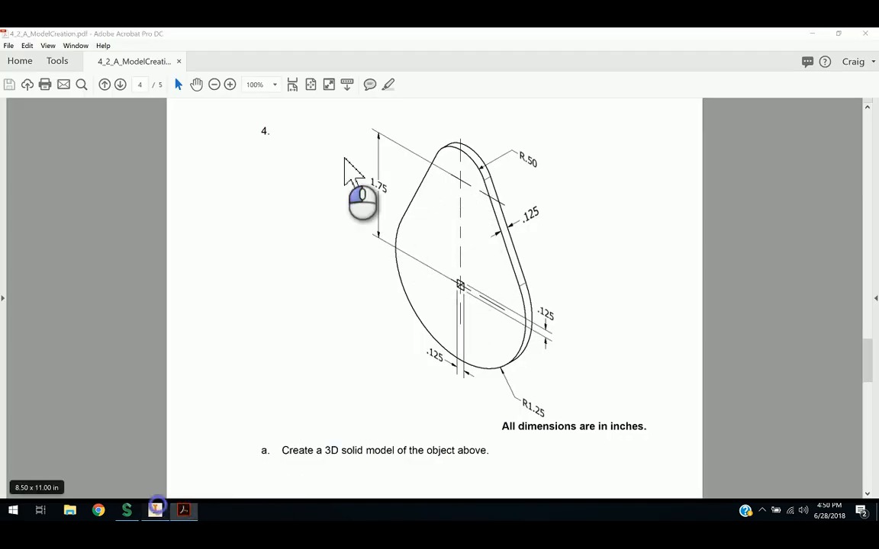
{"action": "left_click", "coordinate": [447, 74]}
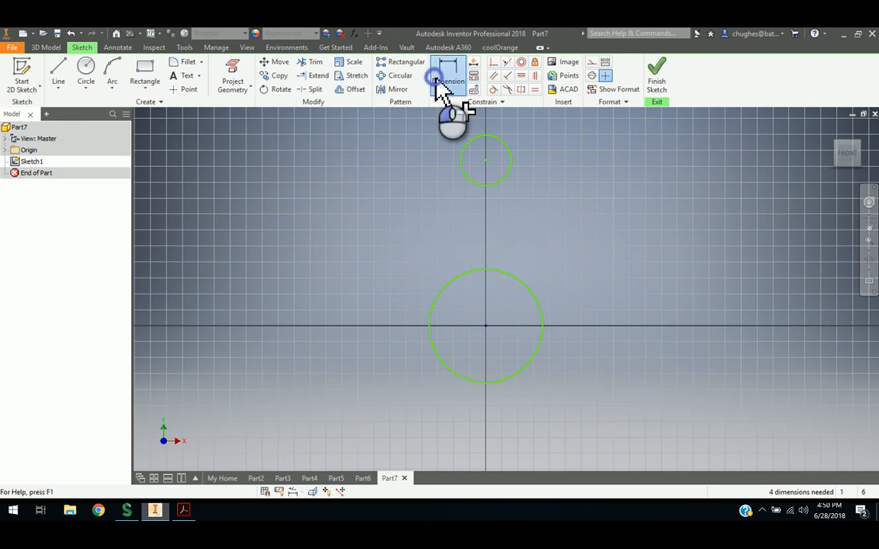
{"action": "left_click", "coordinate": [486, 161]}
{"action": "left_click", "coordinate": [486, 326]}
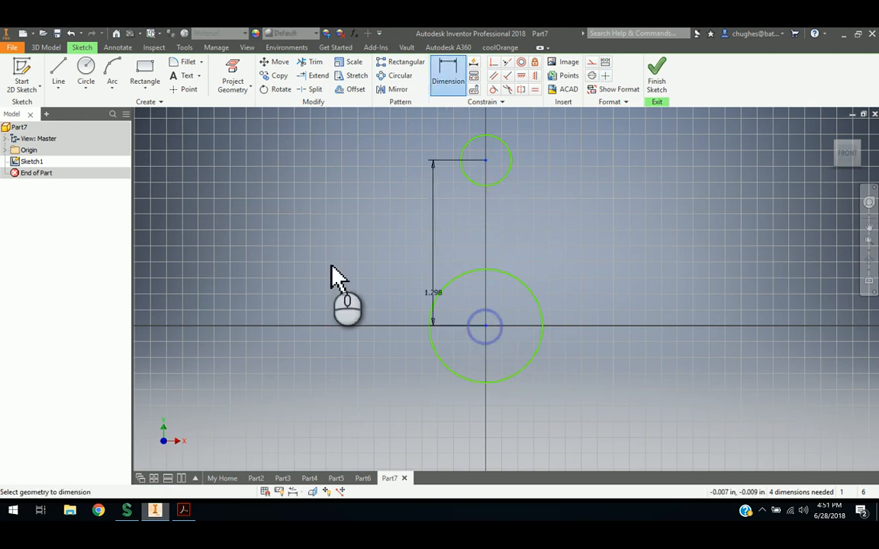
{"action": "left_click", "coordinate": [321, 251]}
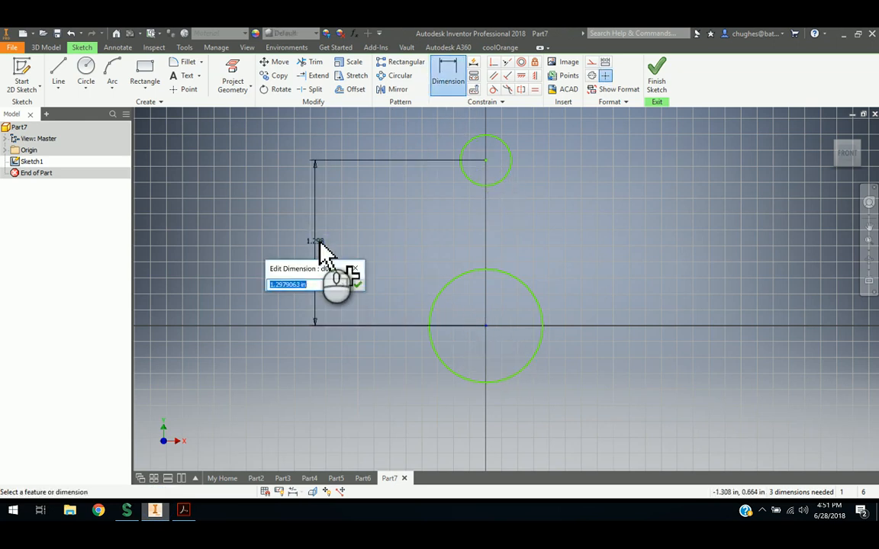
{"action": "key", "text": "Return"}
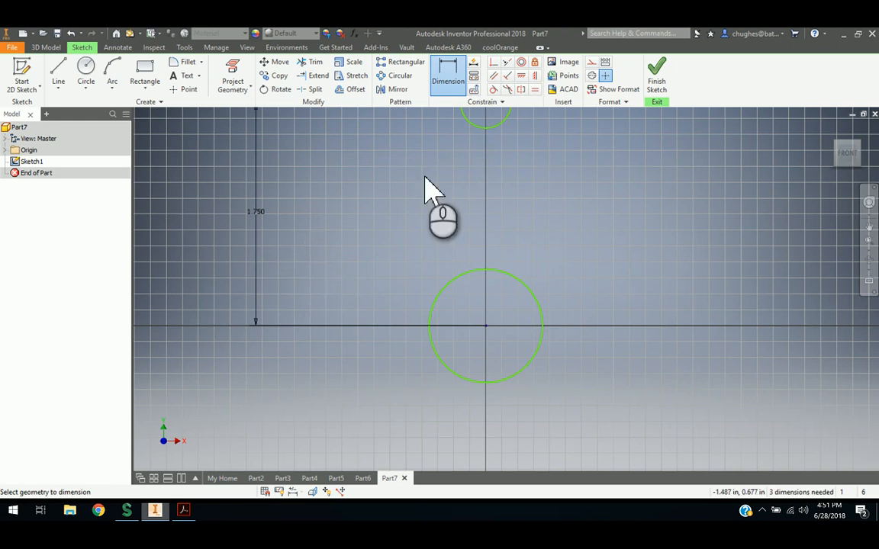
{"action": "middle_click_drag", "start_coordinate": [404, 213], "coordinate": [387, 244]}
{"action": "scroll", "coordinate": [320, 363], "scroll_direction": "up", "scroll_amount": 2}
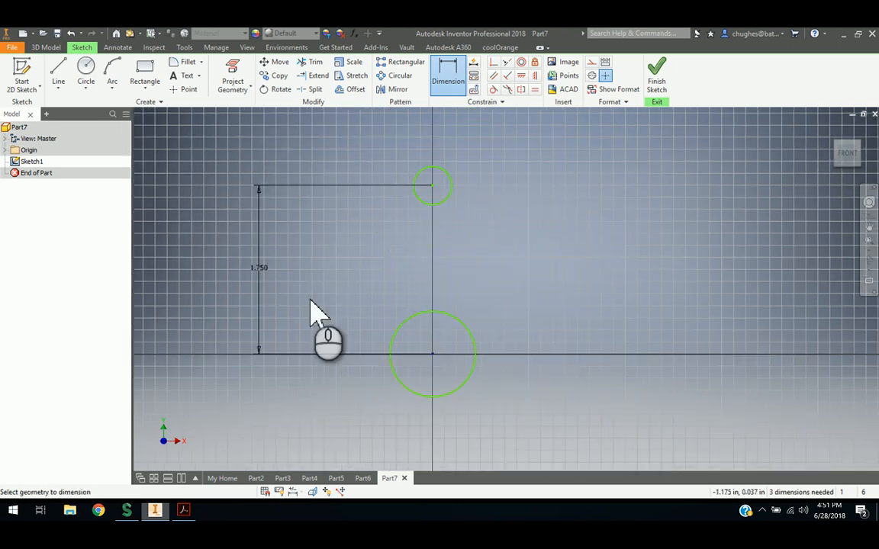
{"action": "left_click", "coordinate": [184, 509]}
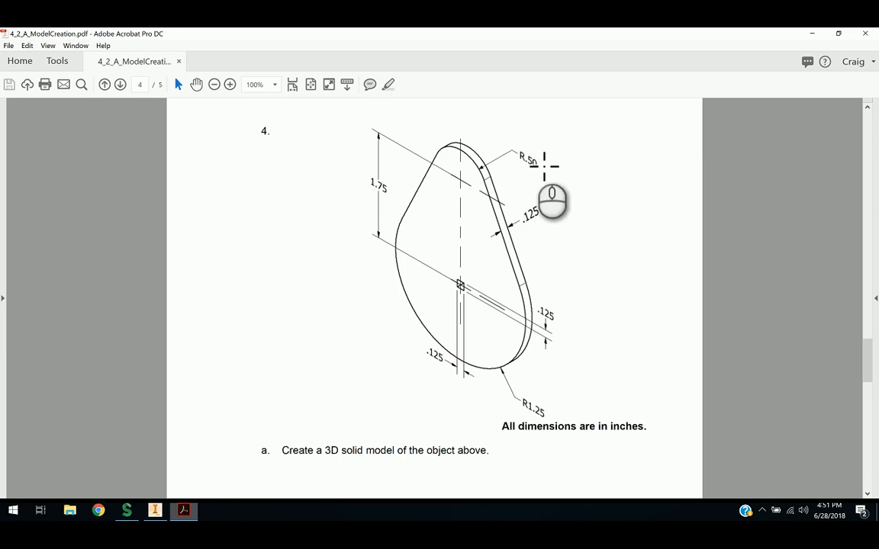
{"action": "left_click", "coordinate": [154, 509]}
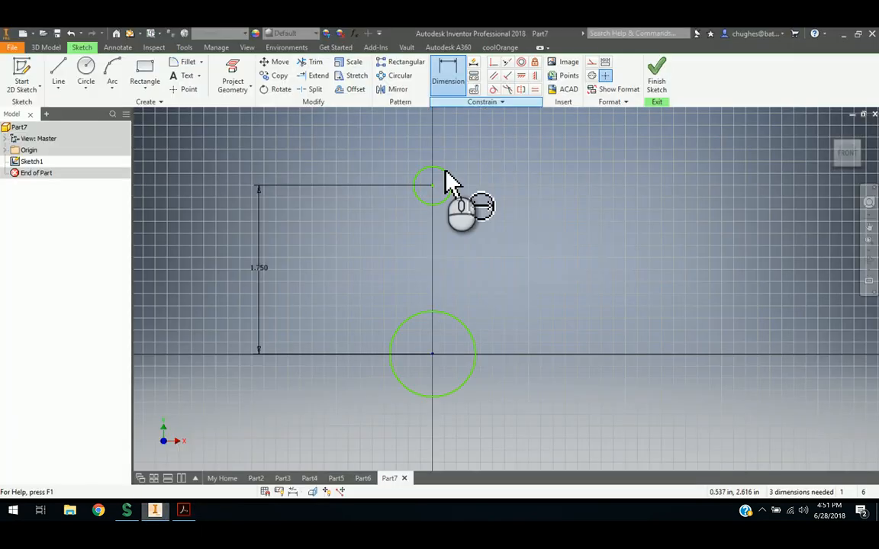
{"action": "left_click", "coordinate": [443, 169]}
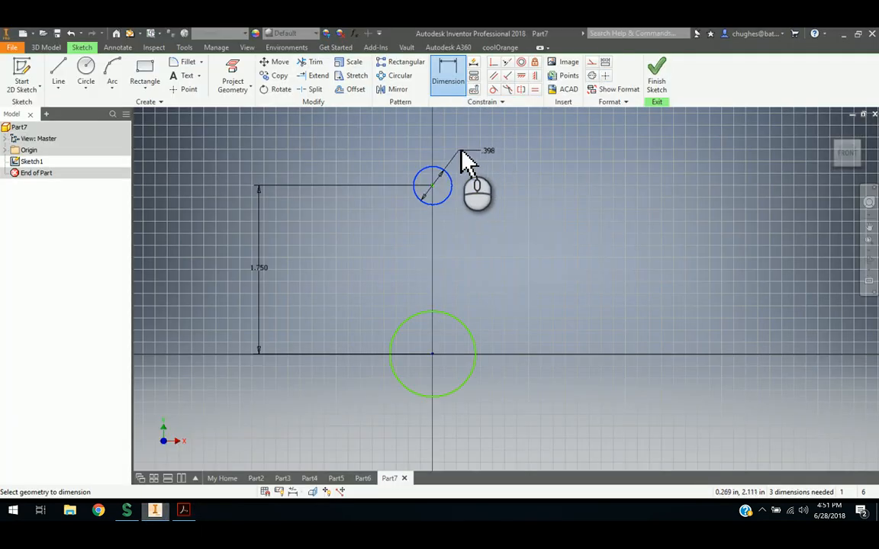
{"action": "right_click", "coordinate": [459, 148]}
{"action": "left_click", "coordinate": [428, 150]}
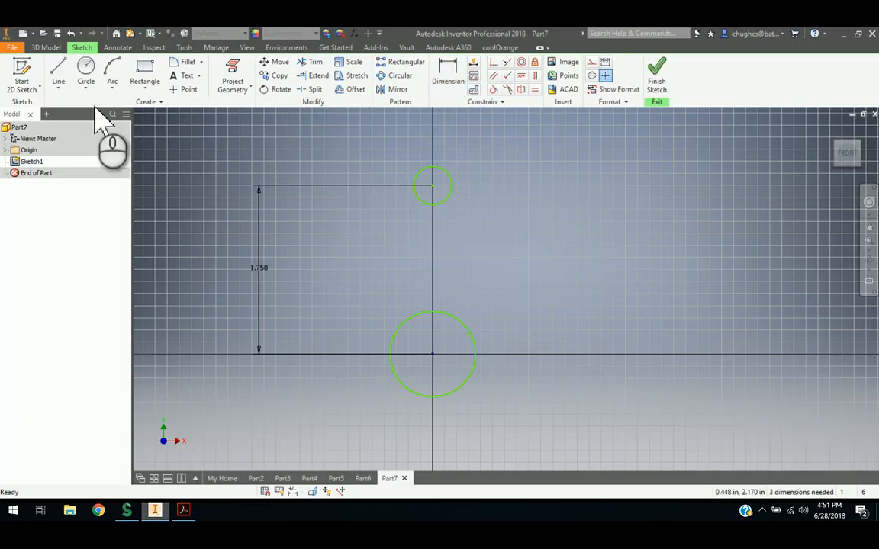
- Draw two straight lines joining the left and right quadrant points of the small upper circle to those of the large lower circle
{"action": "left_click", "coordinate": [85, 72]}
{"action": "left_click", "coordinate": [62, 80]}
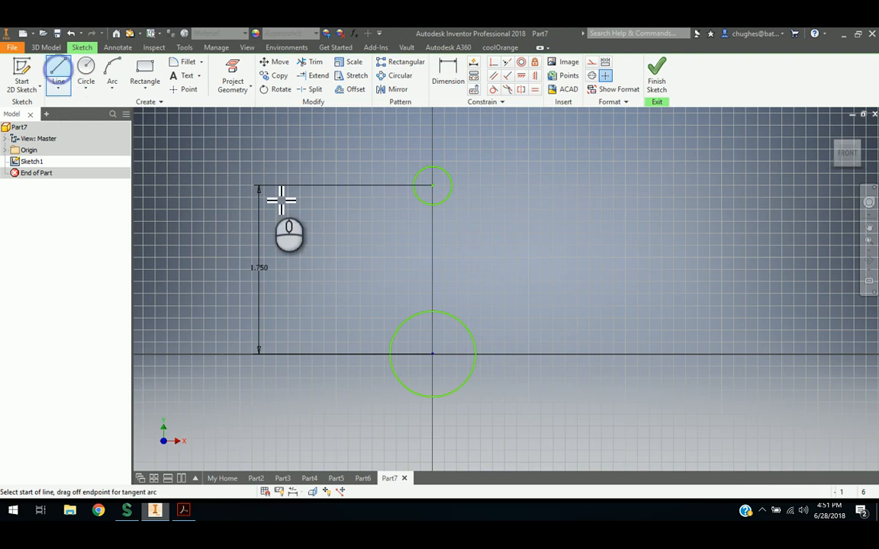
{"action": "left_click", "coordinate": [413, 186]}
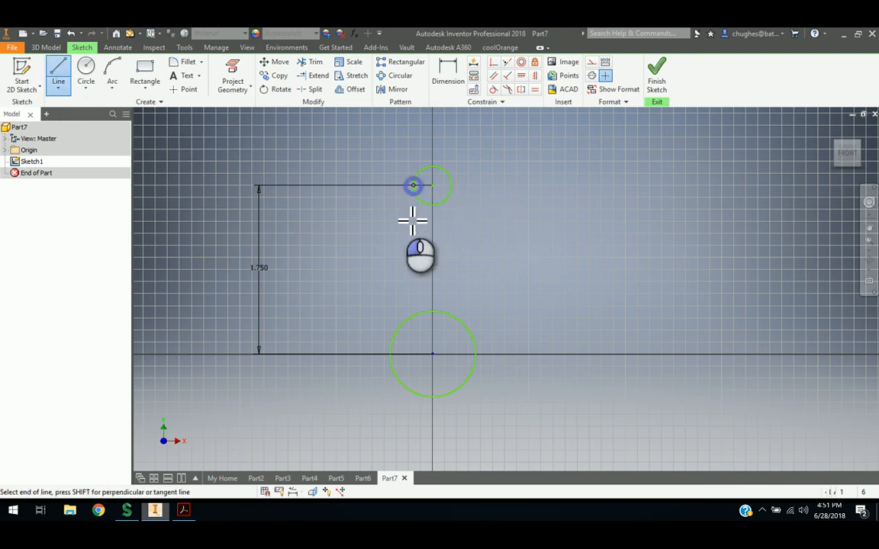
{"action": "left_click", "coordinate": [390, 355]}
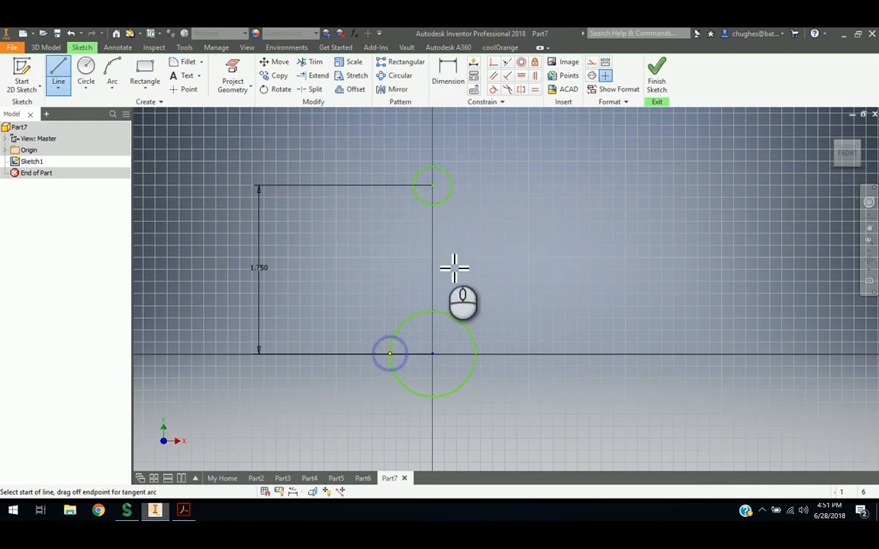
{"action": "left_click", "coordinate": [451, 185]}
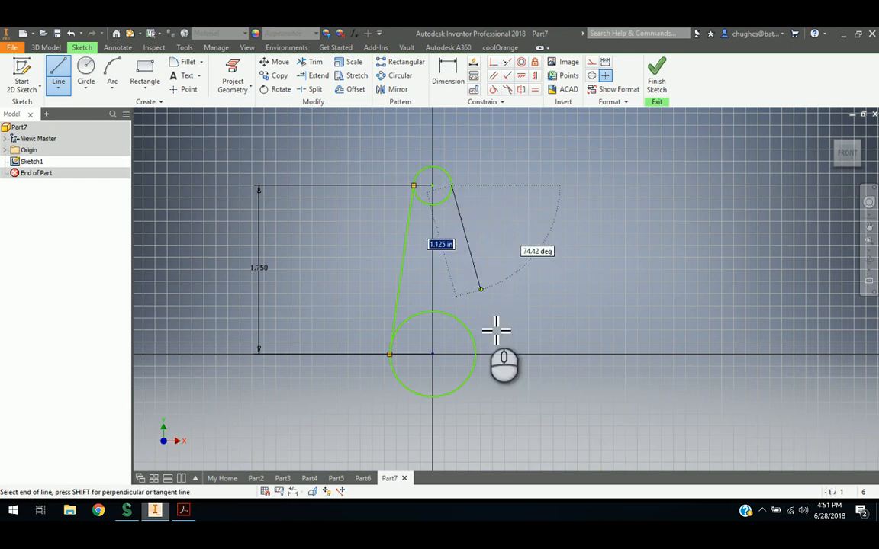
{"action": "left_click", "coordinate": [486, 365]}
{"action": "right_click", "coordinate": [543, 216]}
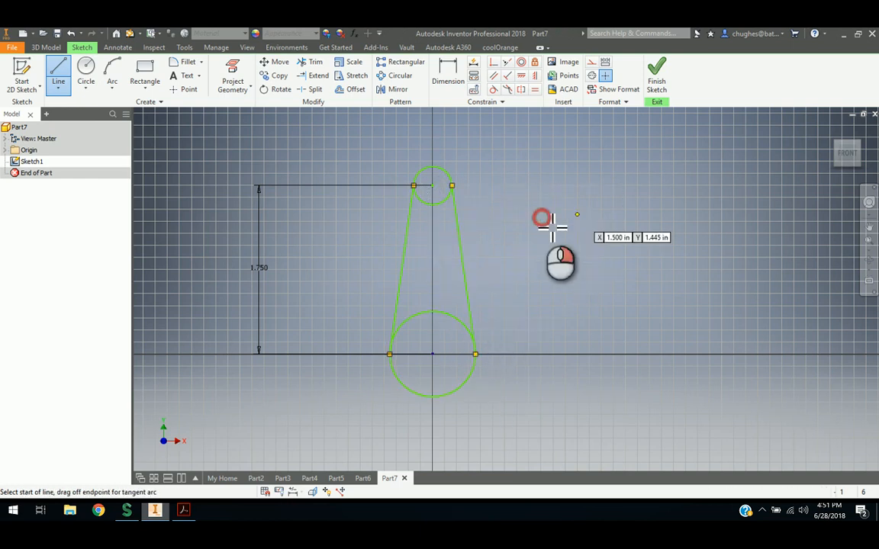
{"action": "left_click", "coordinate": [570, 220]}
- Trim the inner arcs of both circles, leaving only the outer outline of the teardrop profile
{"action": "scroll", "coordinate": [433, 294], "scroll_direction": "up", "scroll_amount": 2}
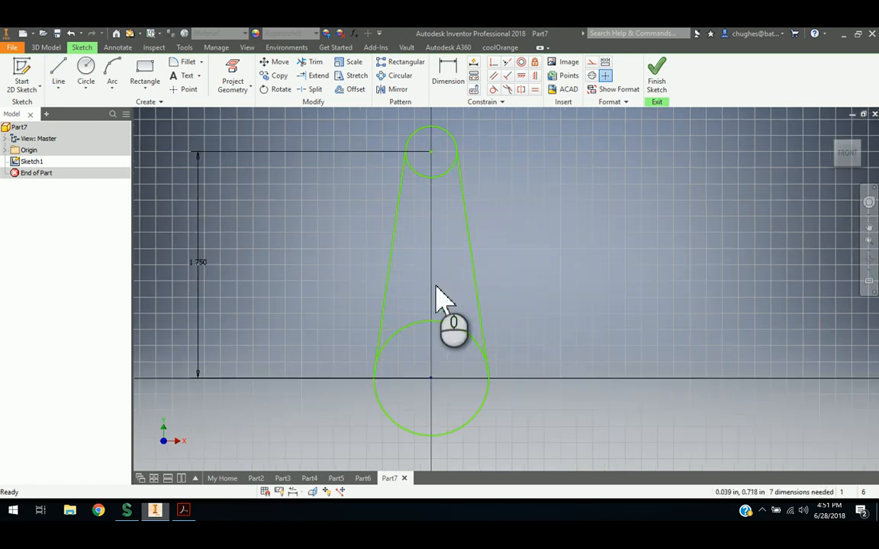
{"action": "left_click", "coordinate": [307, 64]}
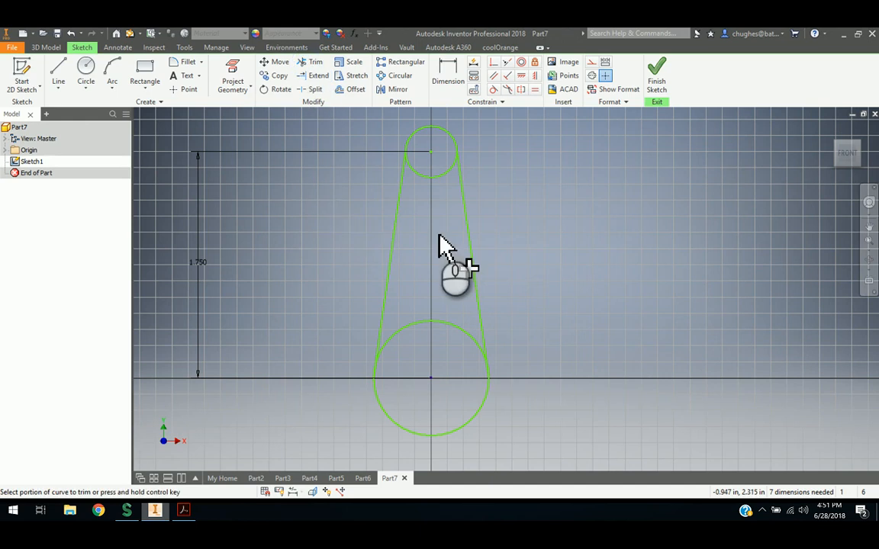
{"action": "left_click", "coordinate": [429, 183]}
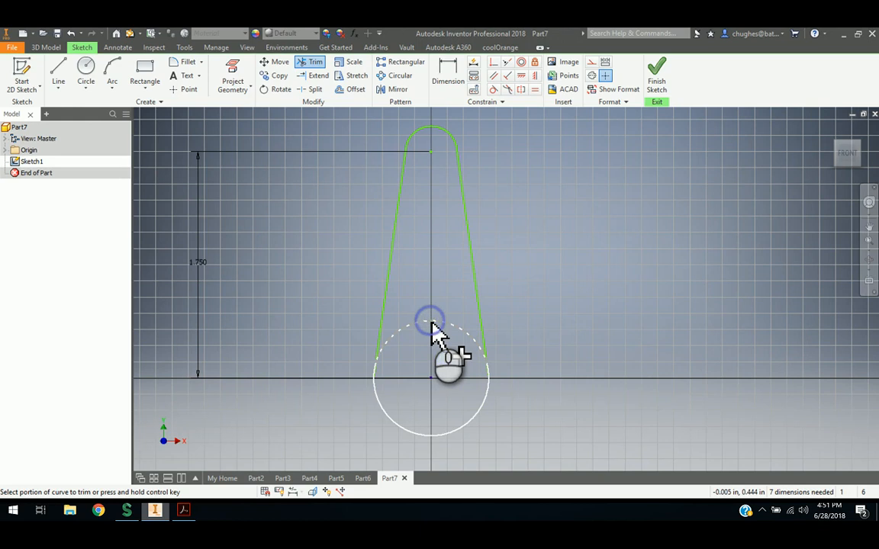
{"action": "left_click", "coordinate": [431, 328]}
{"action": "right_click", "coordinate": [569, 251]}
{"action": "left_click", "coordinate": [589, 290]}
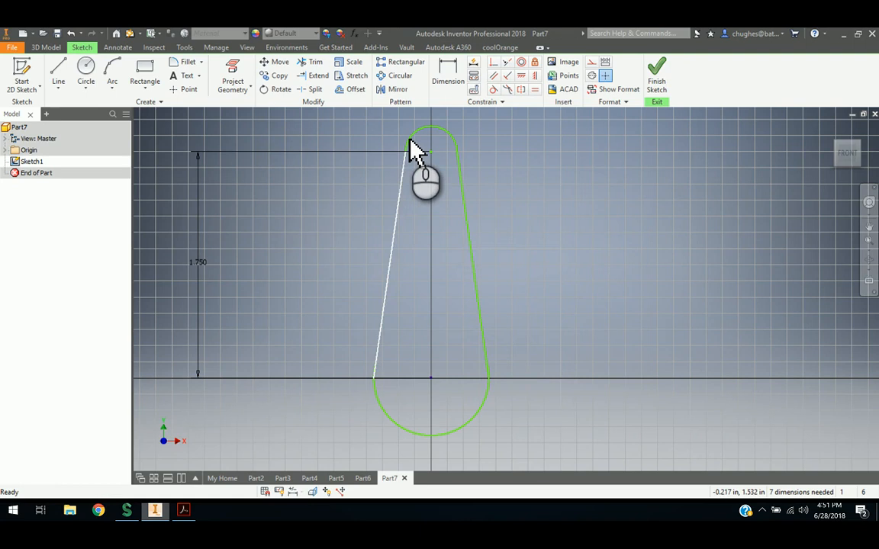
- Apply tangent constraints between the upper arc and both the left and right side lines
{"action": "left_click", "coordinate": [493, 90]}
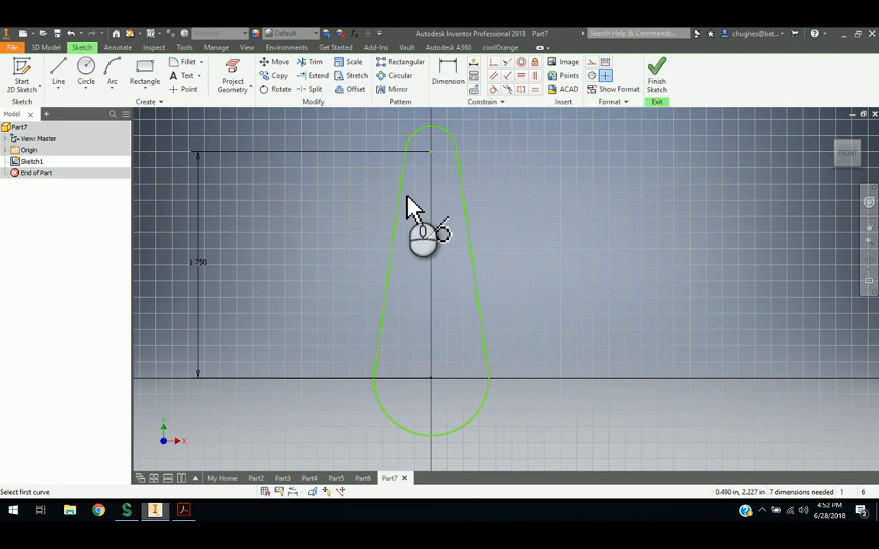
{"action": "left_click", "coordinate": [400, 189]}
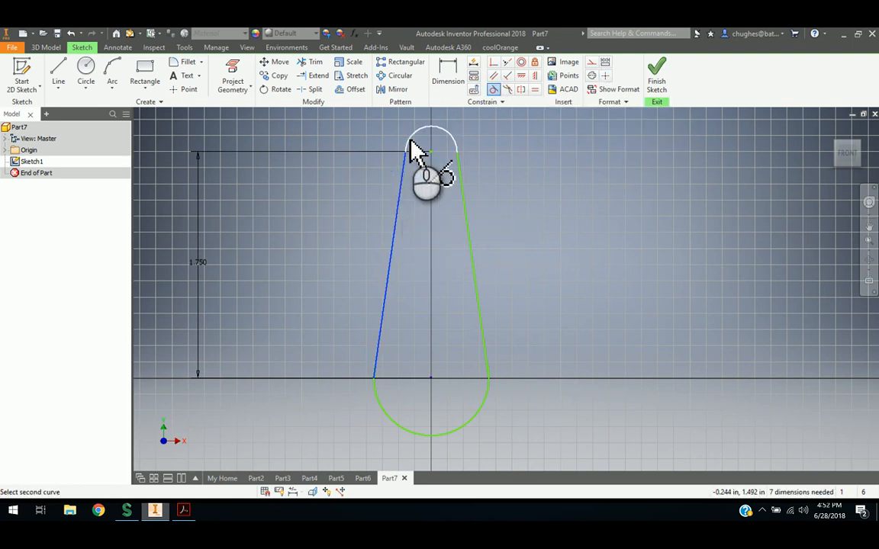
{"action": "left_click", "coordinate": [412, 149]}
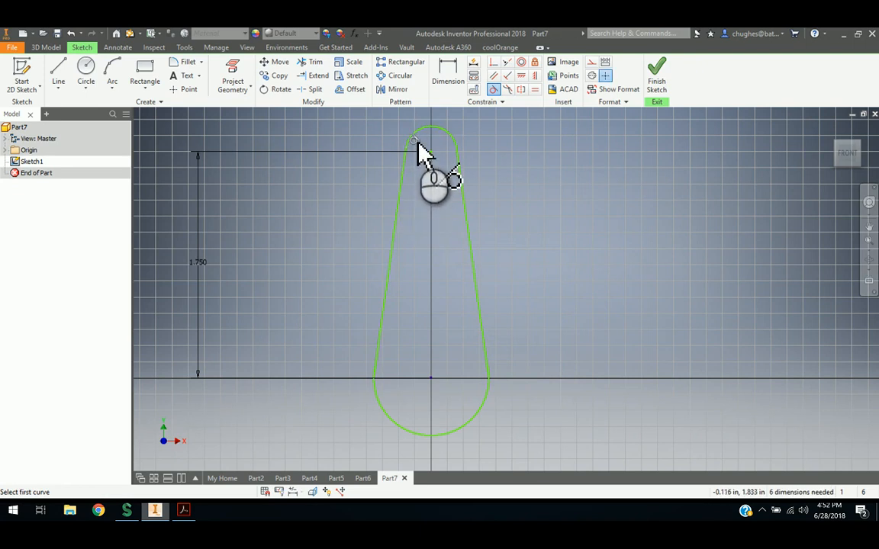
{"action": "left_click", "coordinate": [461, 157]}
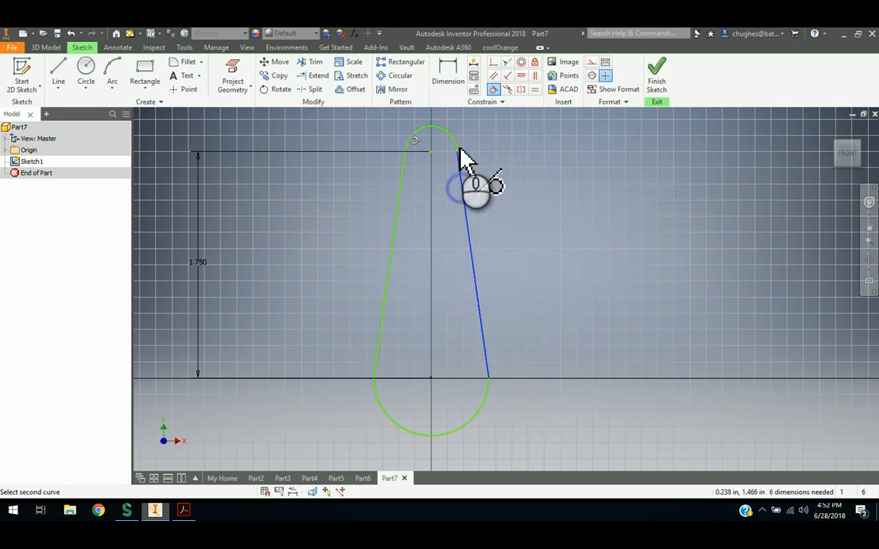
{"action": "left_click", "coordinate": [458, 149]}
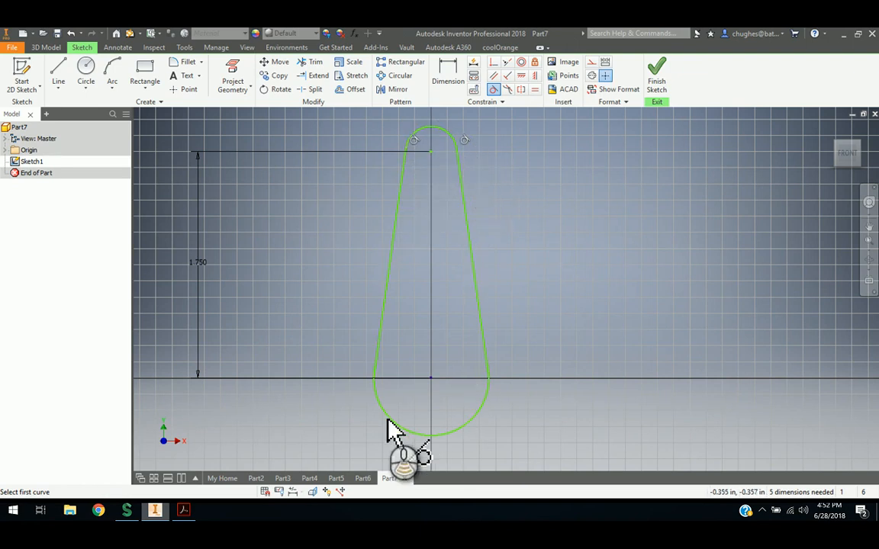
- Make the left side line tangent to the large lower arc
{"action": "scroll", "coordinate": [387, 429], "scroll_direction": "up", "scroll_amount": 3}
{"action": "left_click", "coordinate": [369, 302]}
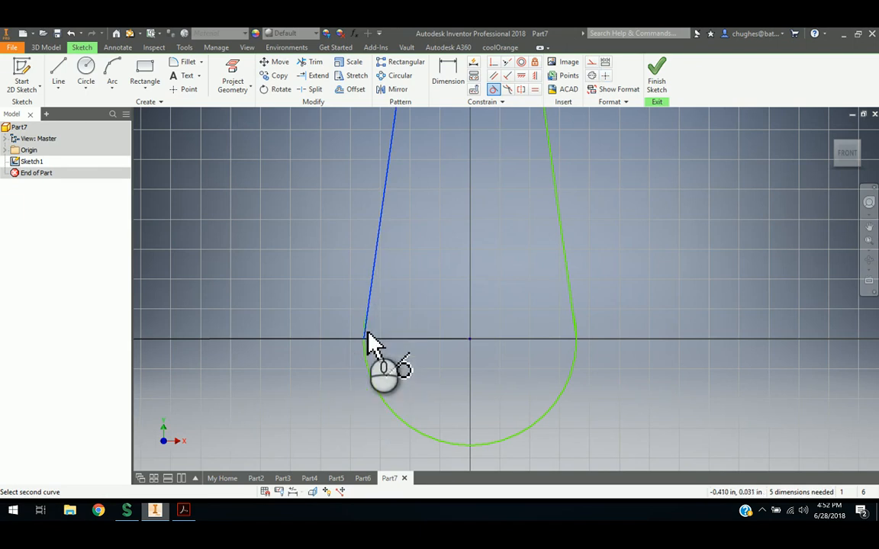
{"action": "scroll", "coordinate": [367, 334], "scroll_direction": "up", "scroll_amount": 4}
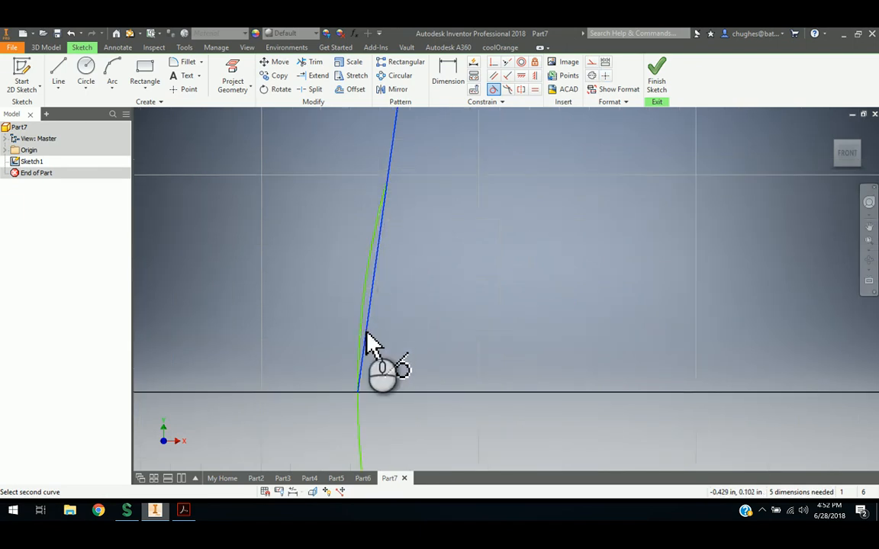
{"action": "scroll", "coordinate": [369, 333], "scroll_direction": "down", "scroll_amount": 2}
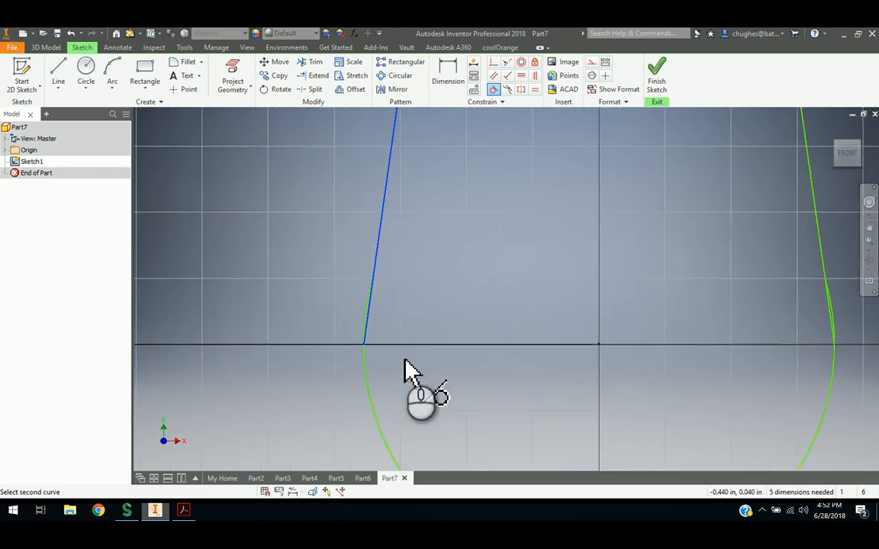
{"action": "left_click", "coordinate": [369, 402]}
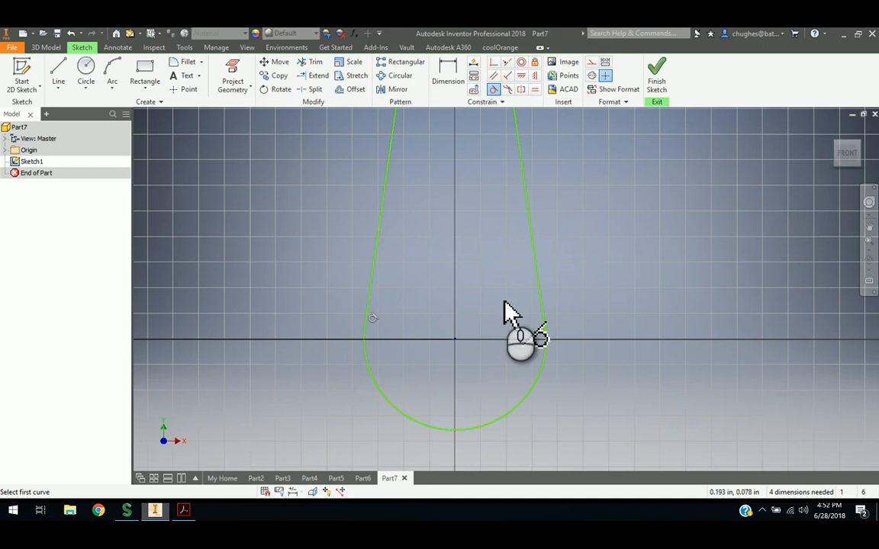
- Make the right side line tangent to the large lower arc and end the constraint command
{"action": "scroll", "coordinate": [505, 309], "scroll_direction": "up", "scroll_amount": 3}
{"action": "scroll", "coordinate": [553, 329], "scroll_direction": "up", "scroll_amount": 2}
{"action": "middle_click_drag", "start_coordinate": [522, 312], "coordinate": [436, 244]}
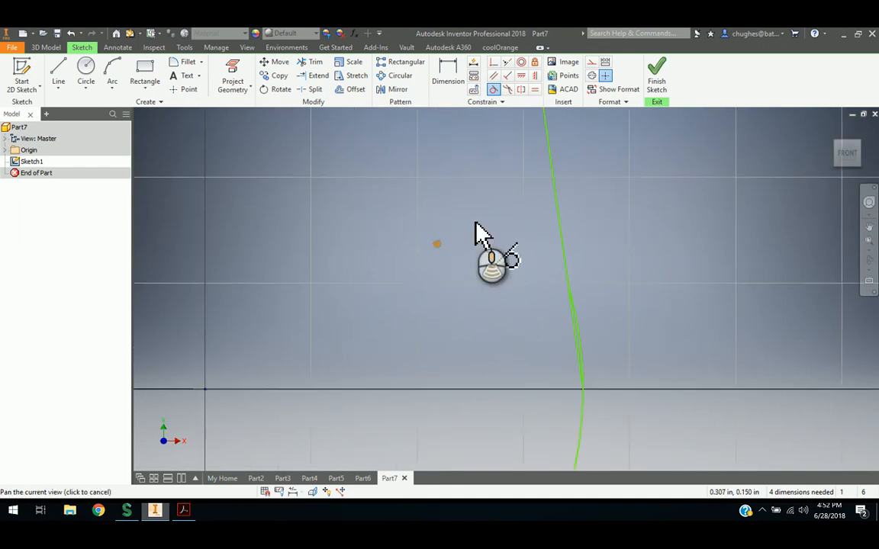
{"action": "scroll", "coordinate": [560, 214], "scroll_direction": "up", "scroll_amount": 1}
{"action": "left_click", "coordinate": [561, 212]}
{"action": "scroll", "coordinate": [550, 365], "scroll_direction": "down", "scroll_amount": 5}
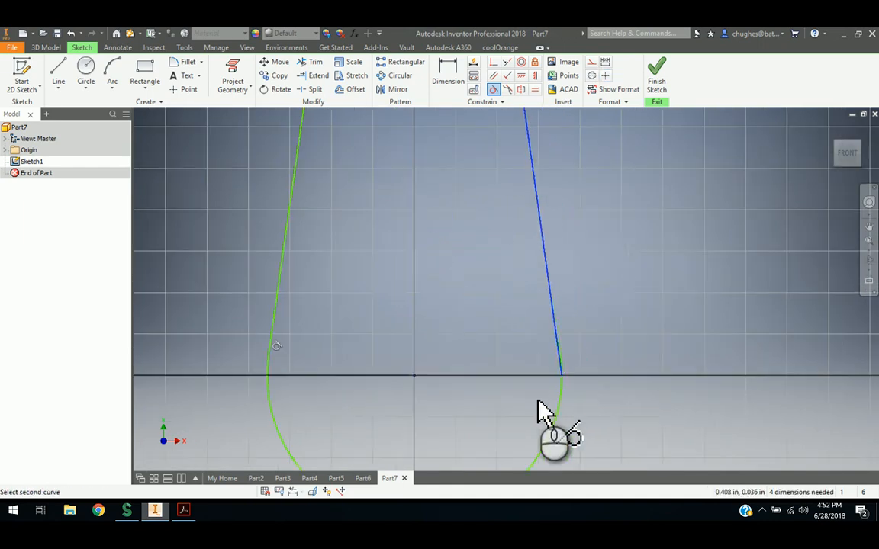
{"action": "left_click", "coordinate": [550, 398]}
{"action": "right_click", "coordinate": [468, 288]}
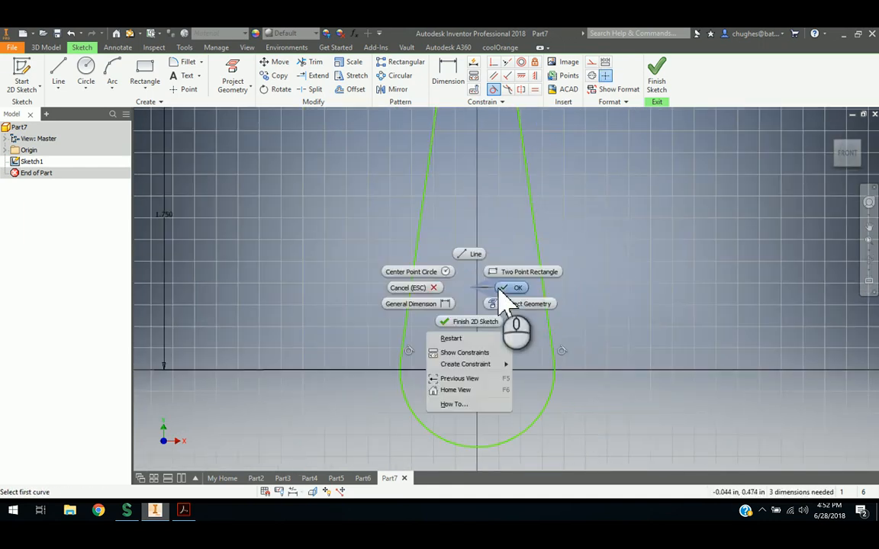
- Check the PDF drawing for the radii, and dimension the upper arc's radius at 0.50 in
{"action": "left_click", "coordinate": [506, 290]}
{"action": "scroll", "coordinate": [480, 314], "scroll_direction": "down", "scroll_amount": 3}
{"action": "left_click", "coordinate": [448, 73]}
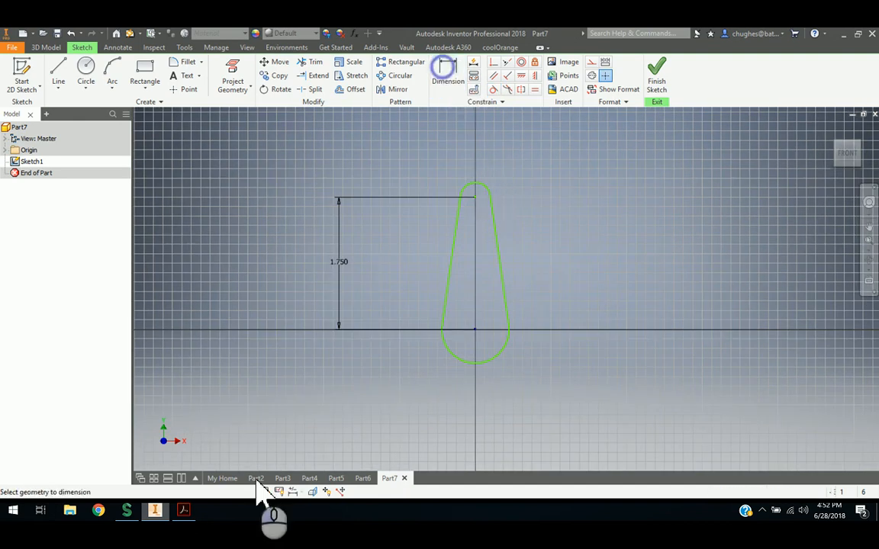
{"action": "left_click", "coordinate": [184, 510]}
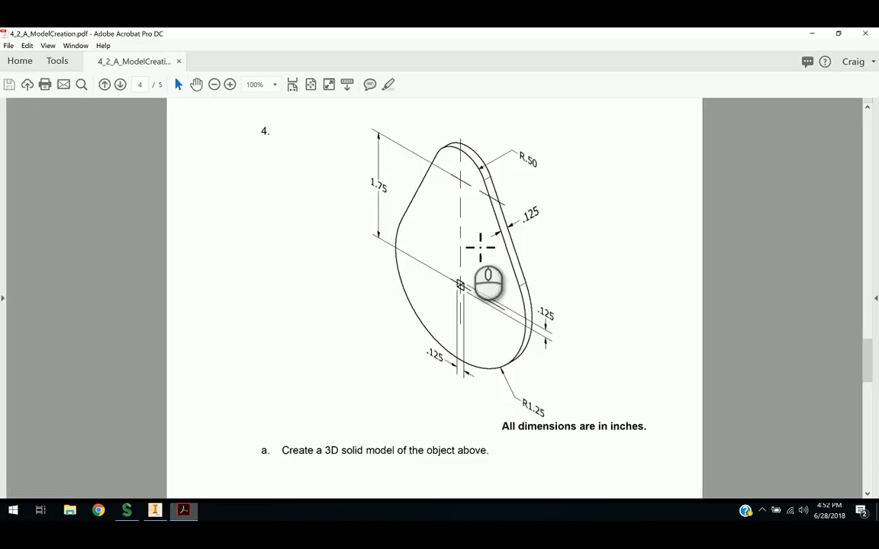
{"action": "left_click", "coordinate": [155, 511]}
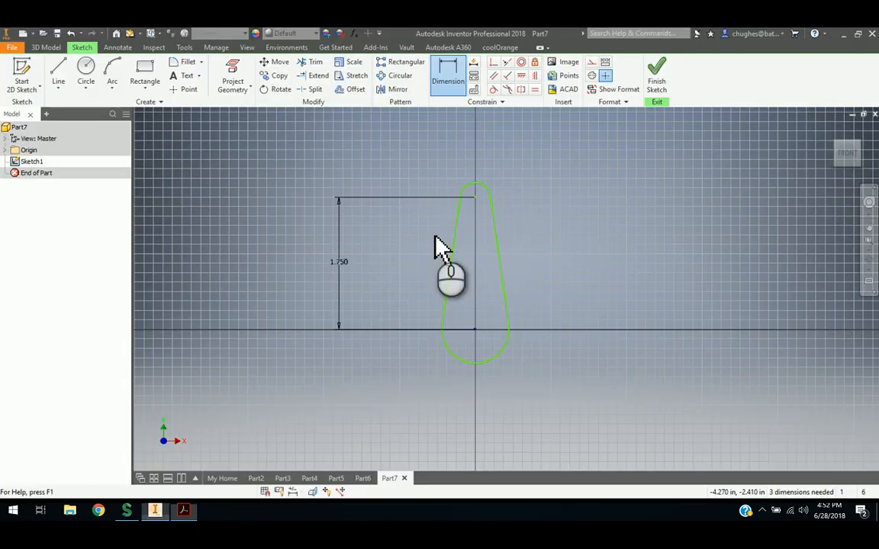
{"action": "left_click", "coordinate": [488, 184]}
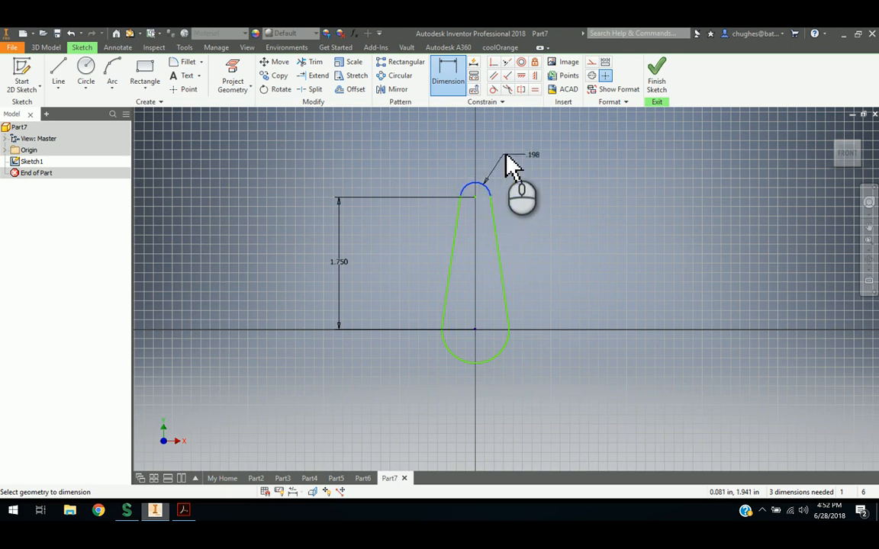
{"action": "left_click", "coordinate": [505, 158]}
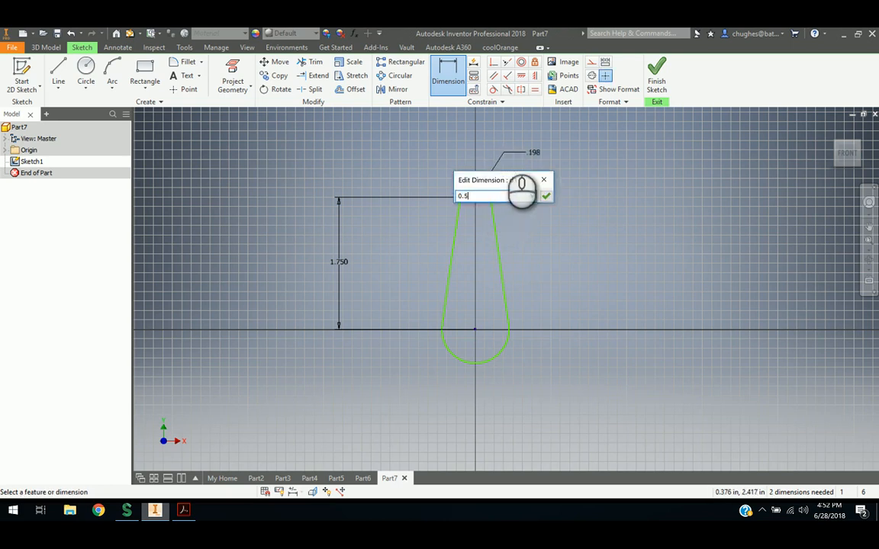
{"action": "type", "text": "0.50"}
{"action": "key", "text": "Return"}
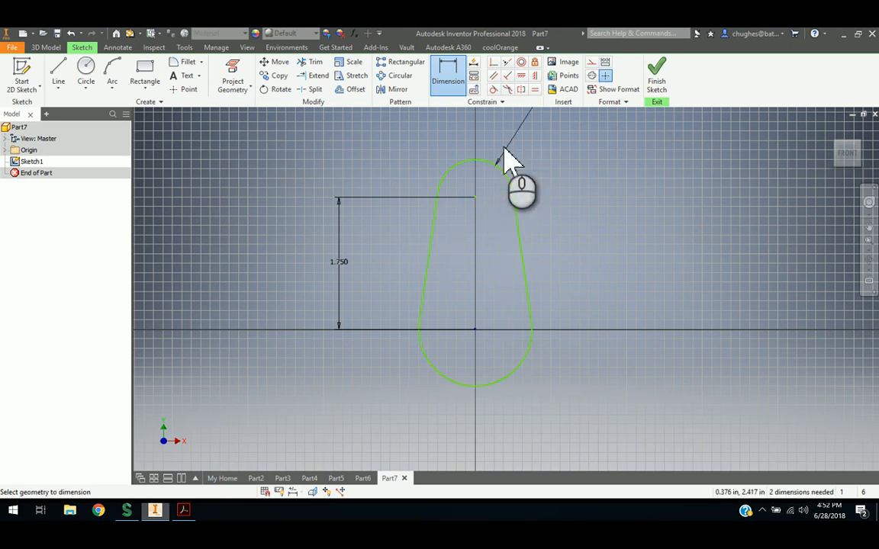
- Dimension the large lower arc's radius at 1.25 in and end the dimension command
{"action": "left_click", "coordinate": [524, 355]}
{"action": "left_click", "coordinate": [554, 392]}
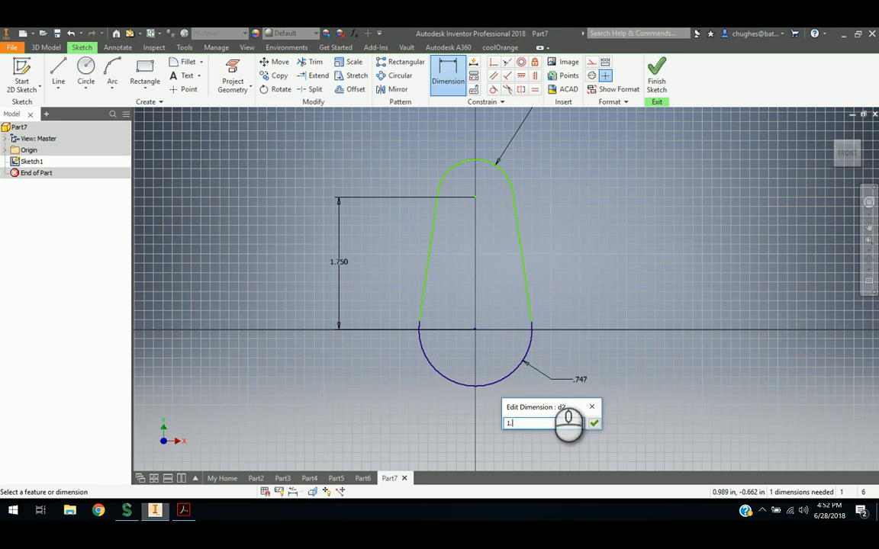
{"action": "key", "text": "Return"}
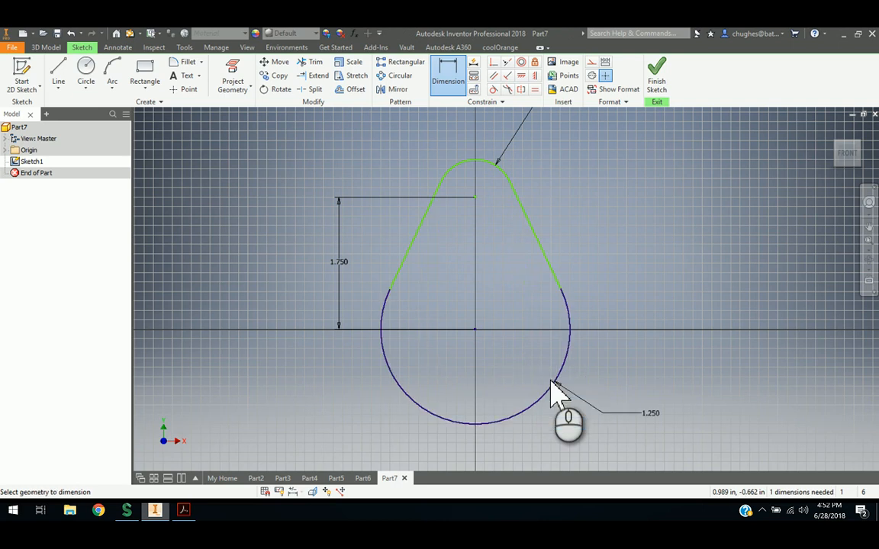
{"action": "right_click", "coordinate": [632, 280]}
{"action": "left_click", "coordinate": [660, 276]}
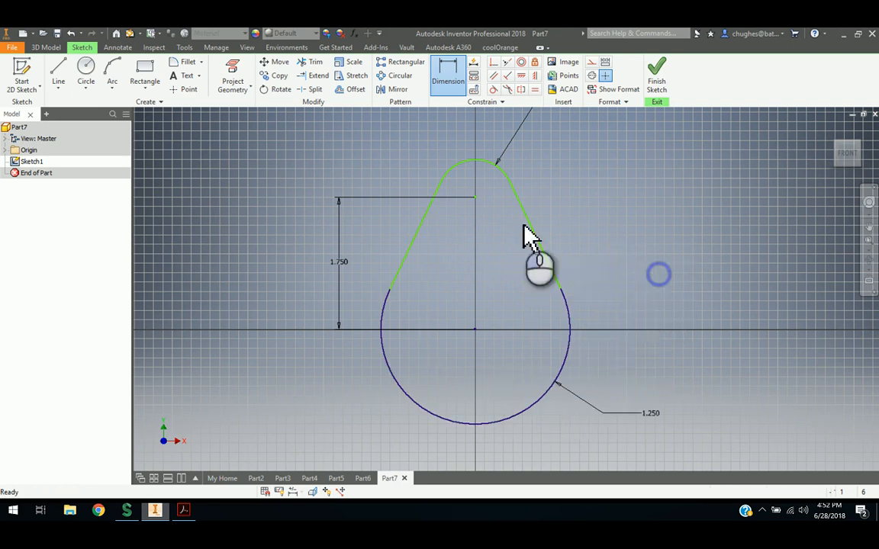
- Recheck the PDF drawing, and apply a vertical constraint between the sketch origin and the upper arc's center point
{"action": "left_click", "coordinate": [184, 511]}
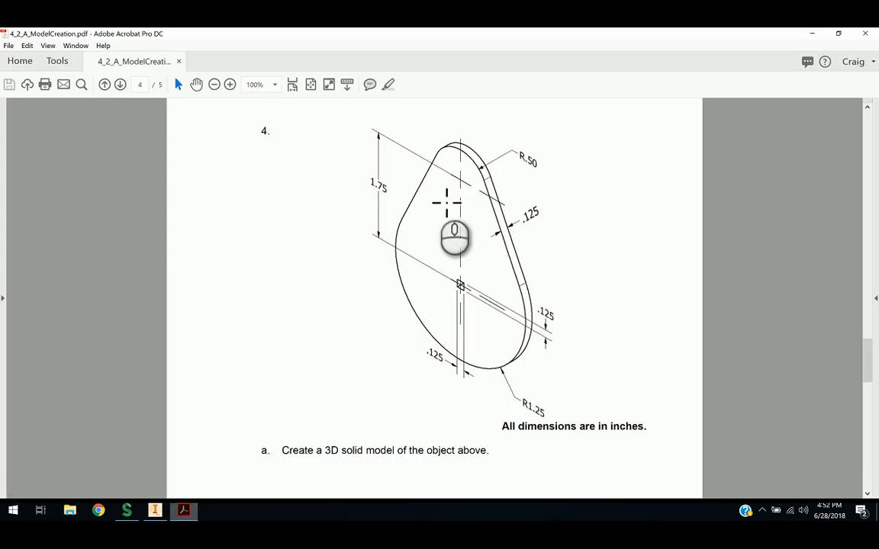
{"action": "left_click", "coordinate": [155, 511]}
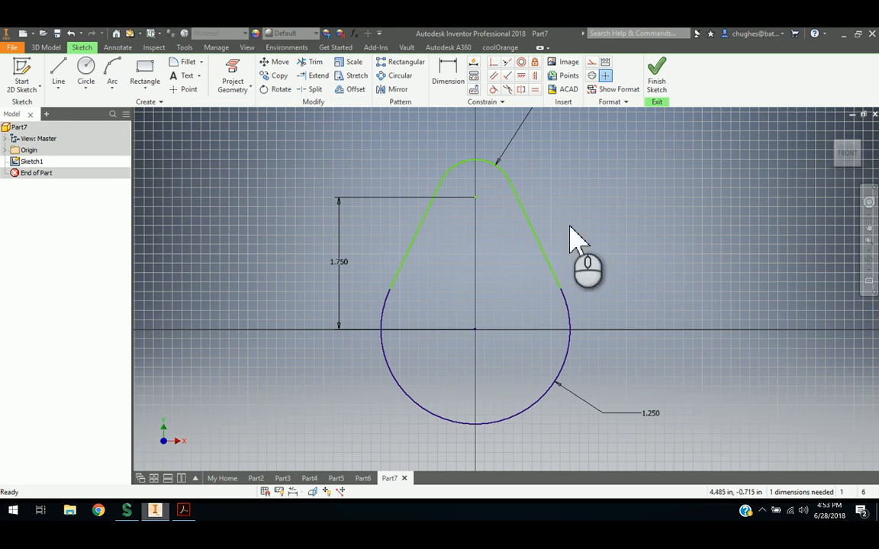
{"action": "scroll", "coordinate": [670, 260], "scroll_direction": "down", "scroll_amount": 3}
{"action": "scroll", "coordinate": [661, 240], "scroll_direction": "up", "scroll_amount": 2}
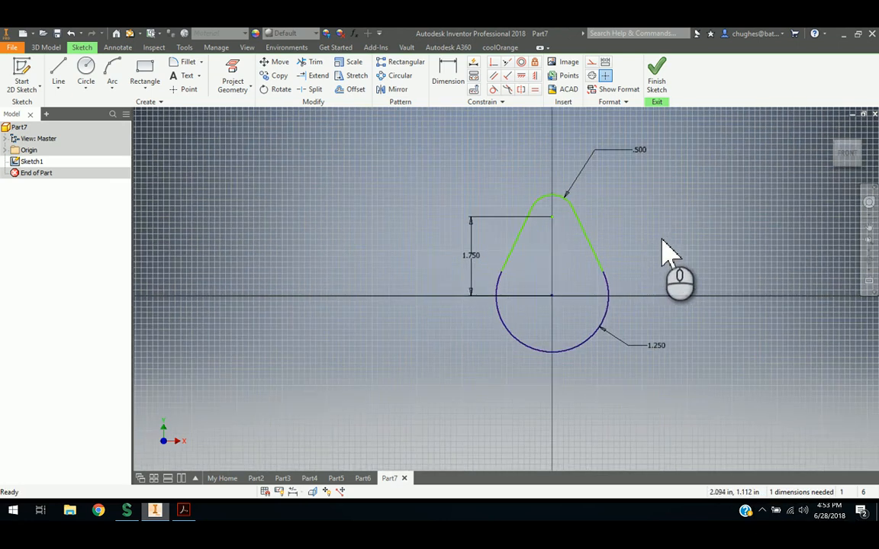
{"action": "middle_click_drag", "start_coordinate": [662, 240], "coordinate": [597, 249]}
{"action": "scroll", "coordinate": [597, 249], "scroll_direction": "up", "scroll_amount": 1}
{"action": "scroll", "coordinate": [595, 248], "scroll_direction": "down", "scroll_amount": 1}
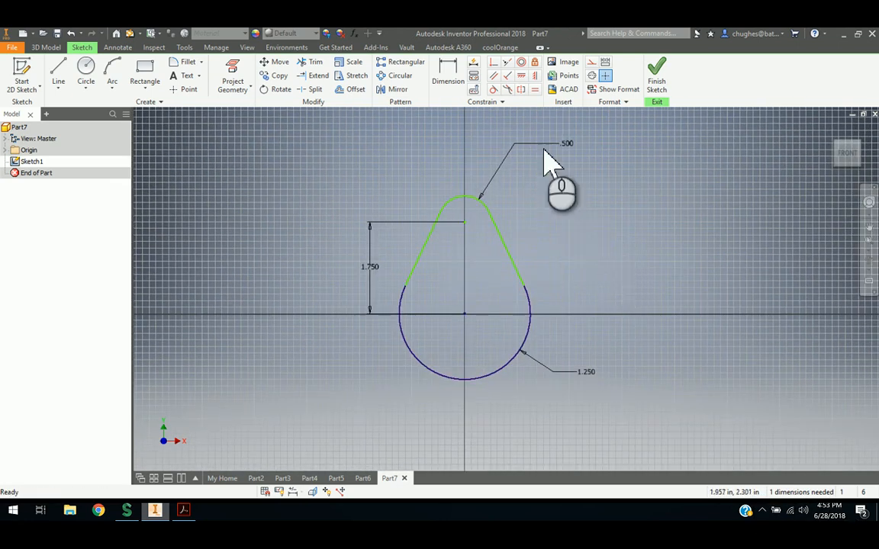
{"action": "left_click", "coordinate": [536, 77]}
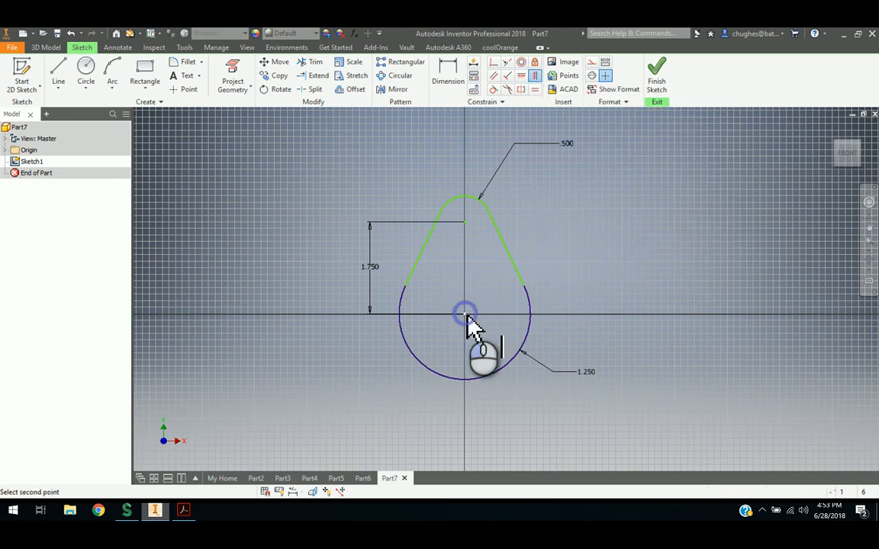
{"action": "left_click", "coordinate": [463, 221]}
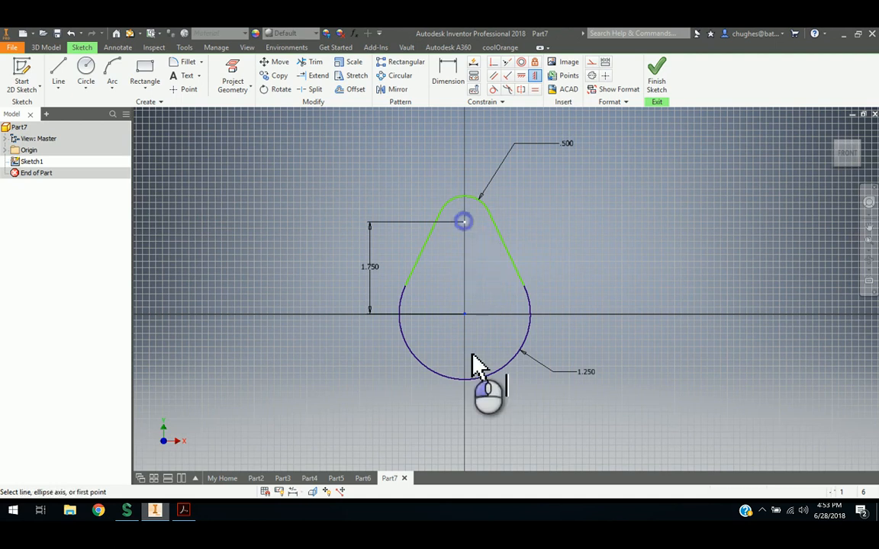
{"action": "left_click", "coordinate": [473, 366]}
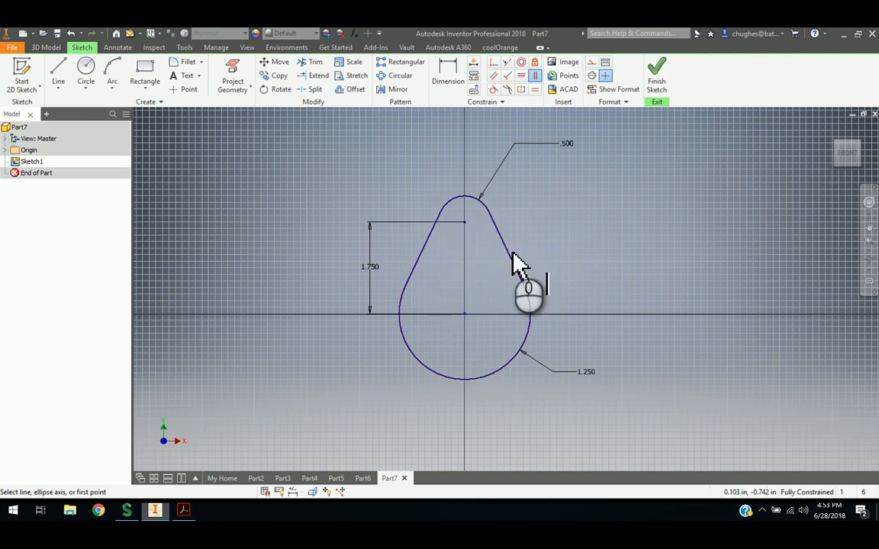
{"action": "right_click", "coordinate": [616, 221]}
{"action": "left_click", "coordinate": [659, 222]}
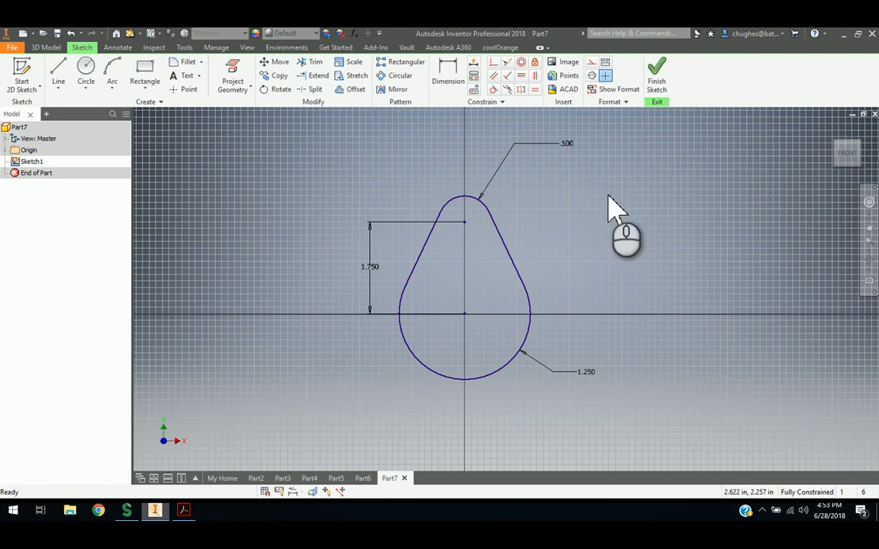
- Finish the sketch, check the plate thickness in the PDF, and extrude the teardrop profile 0.125 in
{"action": "left_click", "coordinate": [659, 81]}
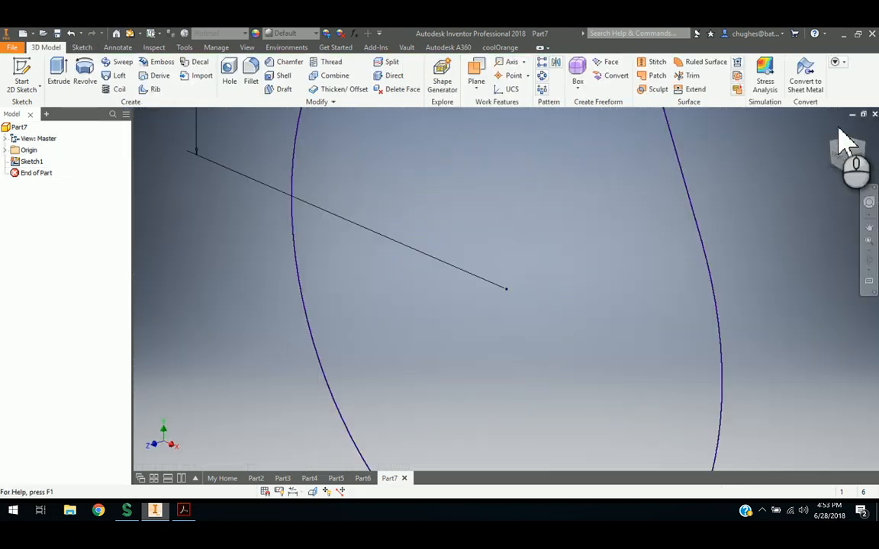
{"action": "scroll", "coordinate": [435, 337], "scroll_direction": "down", "scroll_amount": 3}
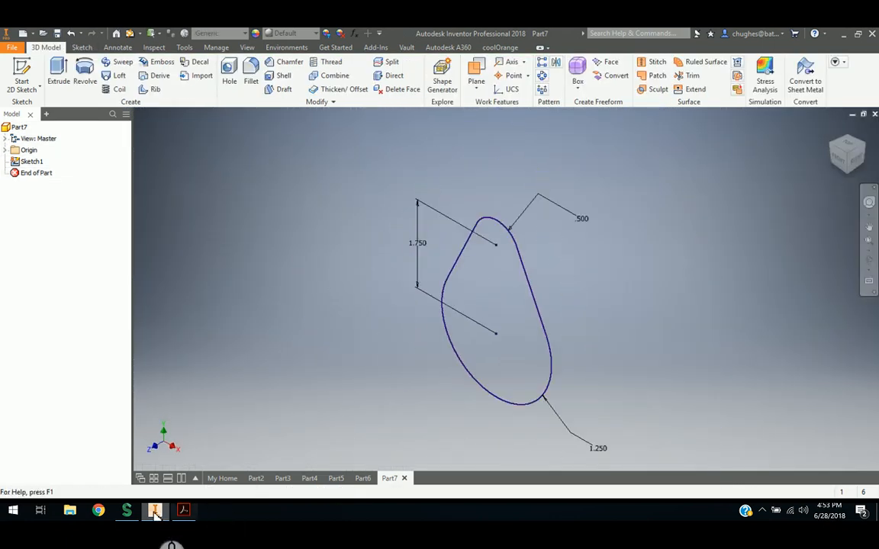
{"action": "left_click", "coordinate": [184, 510]}
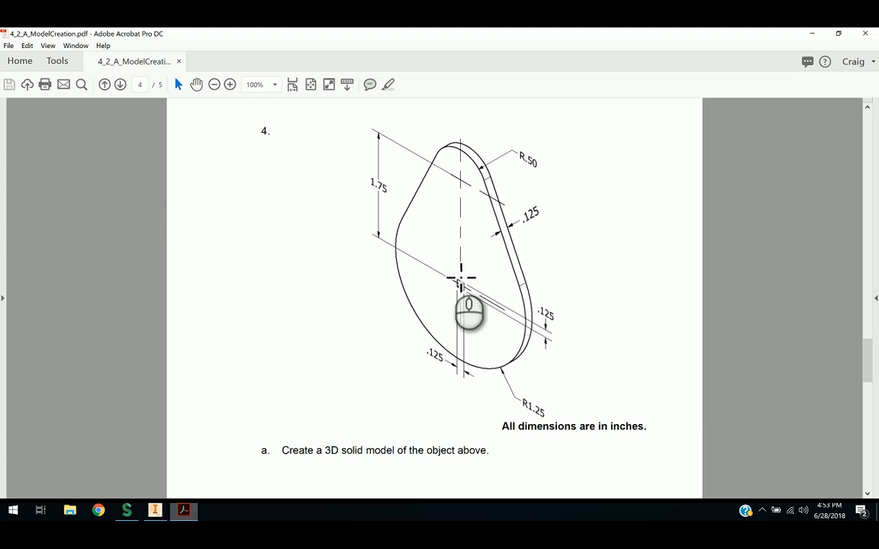
{"action": "key", "text": "alt+Tab"}
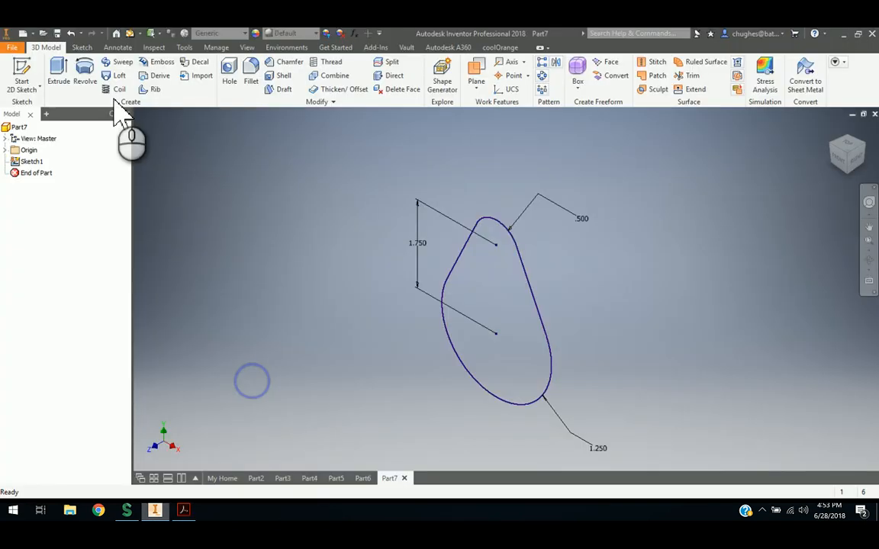
{"action": "left_click", "coordinate": [59, 75]}
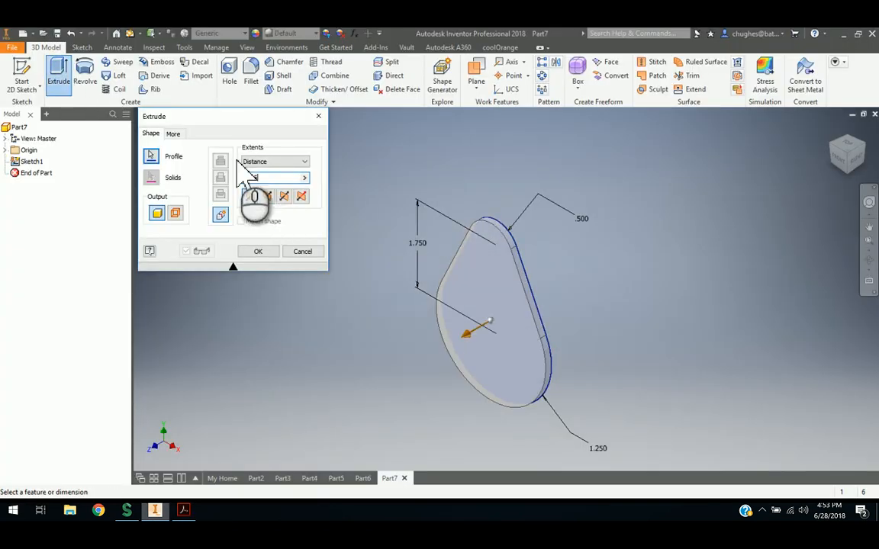
{"action": "left_click", "coordinate": [258, 251]}
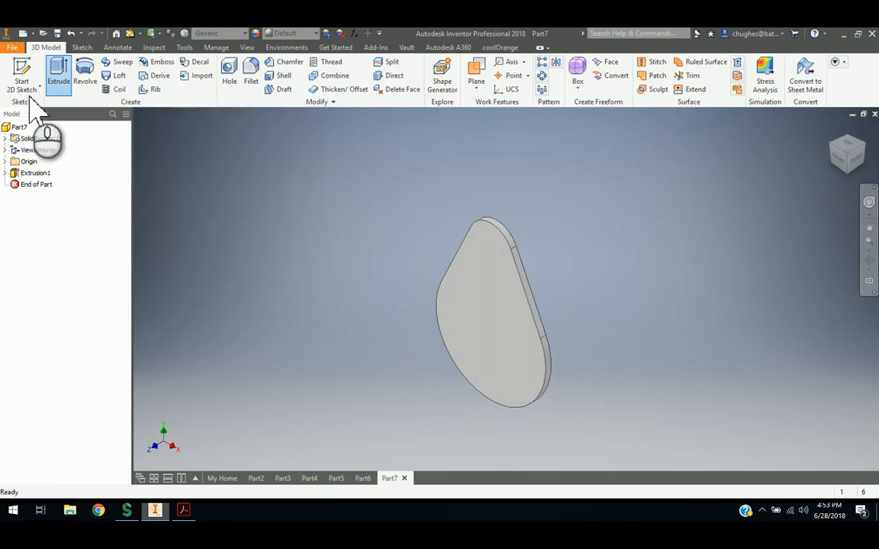
- Start a new sketch on the plate's front face and check the small square hole in the PDF drawing
{"action": "left_click", "coordinate": [23, 74]}
{"action": "left_click", "coordinate": [477, 349]}
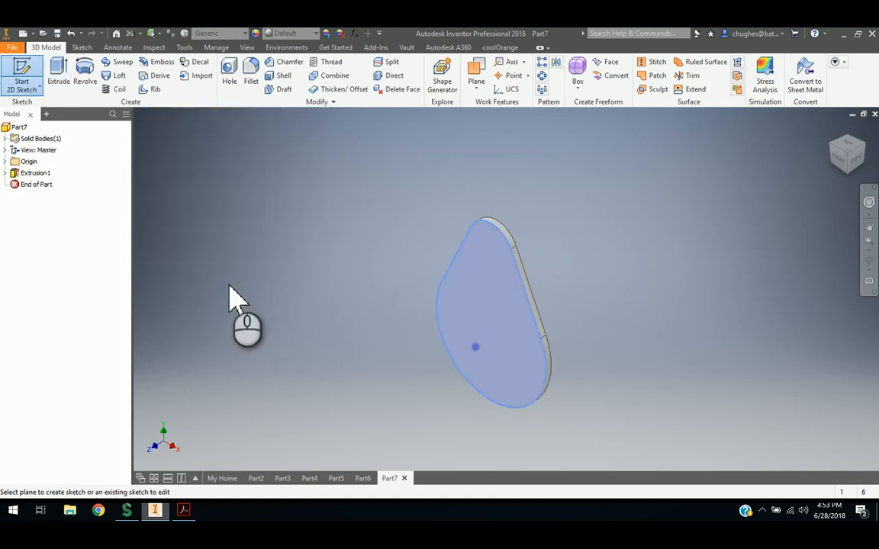
{"action": "left_click", "coordinate": [189, 512]}
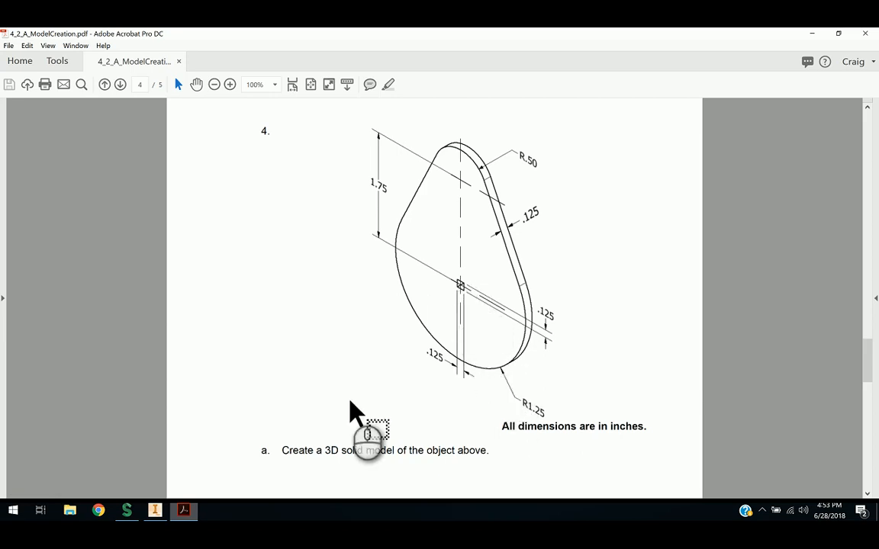
{"action": "left_click", "coordinate": [151, 514]}
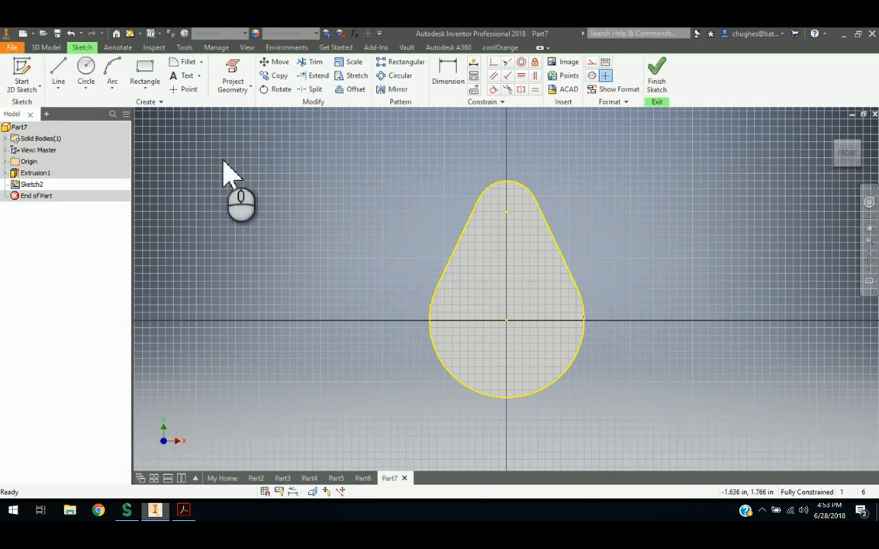
- Draw a two-point center rectangle about 0.37 in wide, centered on the lower arc's center point
{"action": "left_click", "coordinate": [151, 92]}
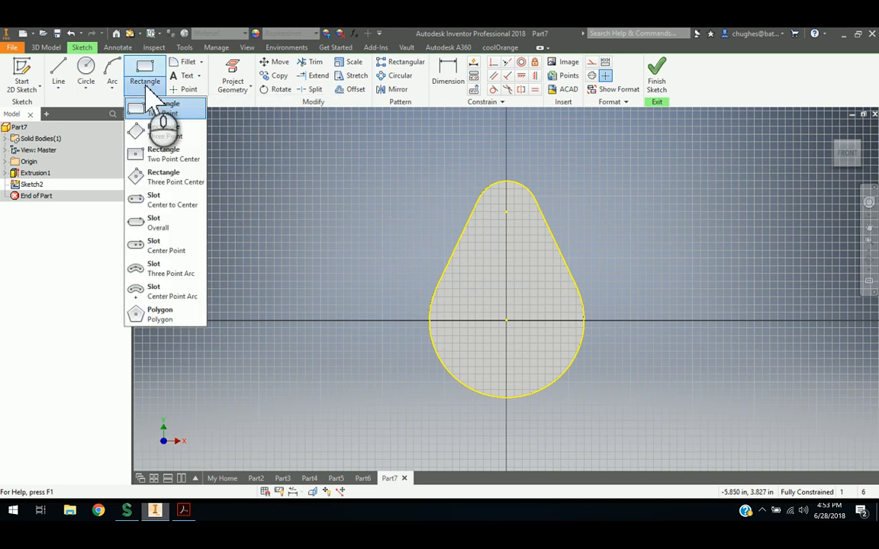
{"action": "left_click", "coordinate": [174, 158]}
{"action": "scroll", "coordinate": [518, 382], "scroll_direction": "down", "scroll_amount": 2}
{"action": "scroll", "coordinate": [521, 375], "scroll_direction": "up", "scroll_amount": 2}
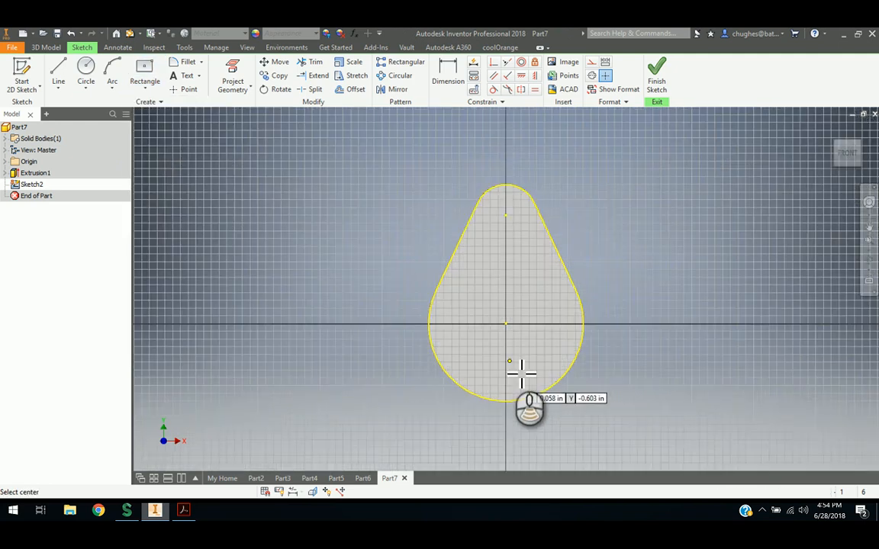
{"action": "scroll", "coordinate": [521, 374], "scroll_direction": "up", "scroll_amount": 4}
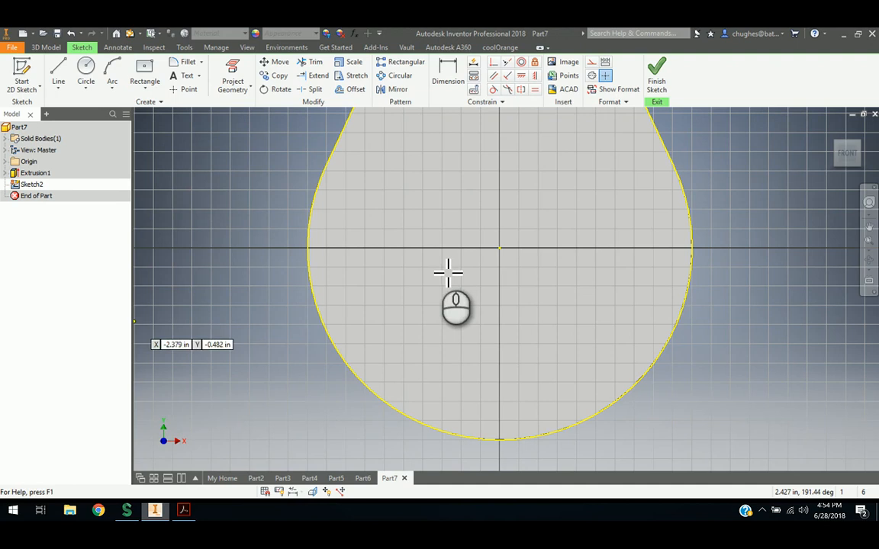
{"action": "left_click", "coordinate": [499, 248]}
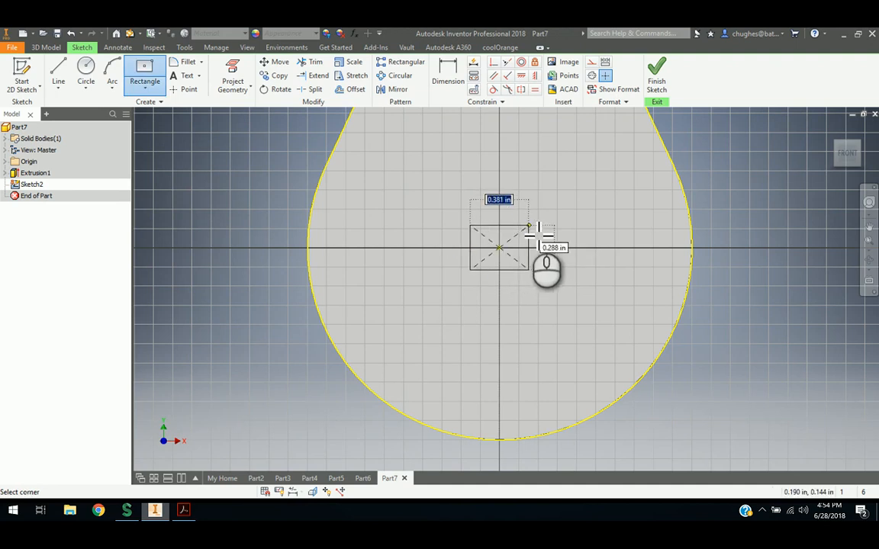
{"action": "left_click", "coordinate": [526, 225]}
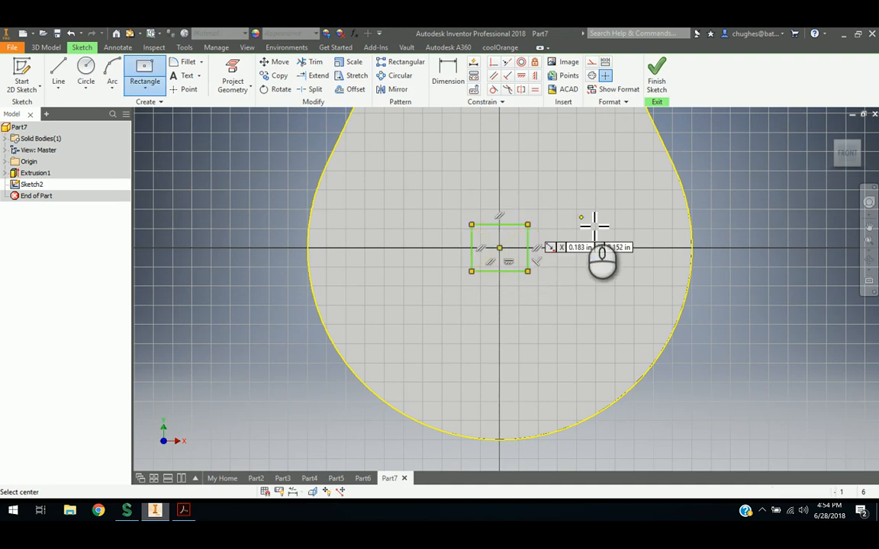
{"action": "right_click", "coordinate": [583, 216]}
{"action": "left_click", "coordinate": [614, 213]}
- Dimension the rectangle's width at 0.125 in
{"action": "scroll", "coordinate": [574, 221], "scroll_direction": "up", "scroll_amount": 1}
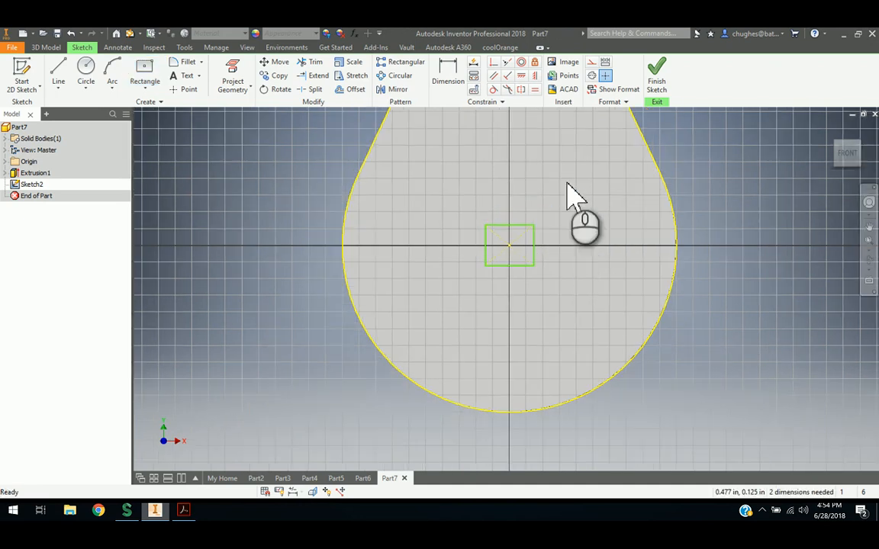
{"action": "left_click", "coordinate": [448, 72]}
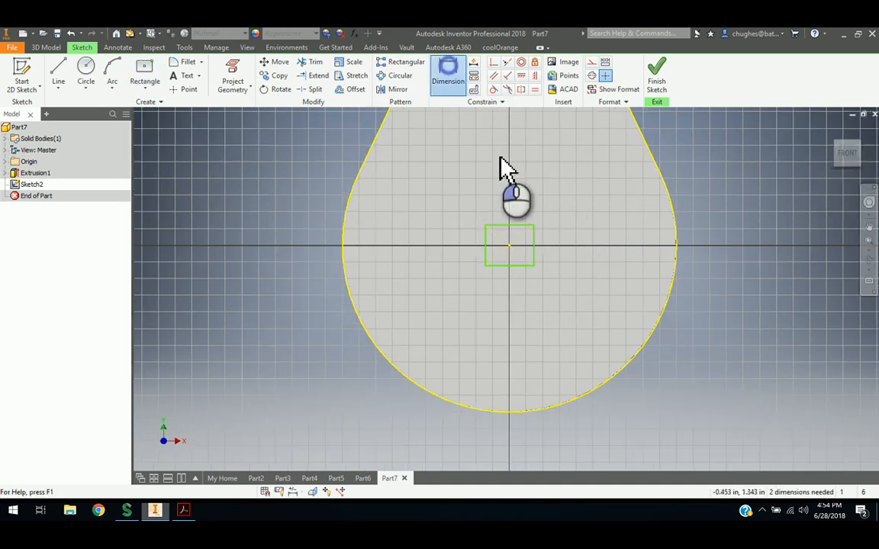
{"action": "left_click", "coordinate": [520, 225]}
{"action": "left_click", "coordinate": [518, 191]}
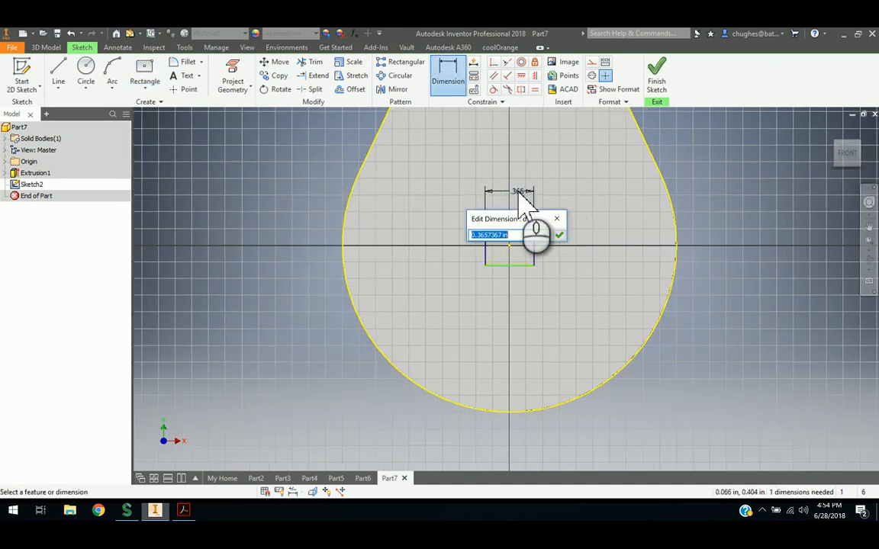
{"action": "key", "text": "Return"}
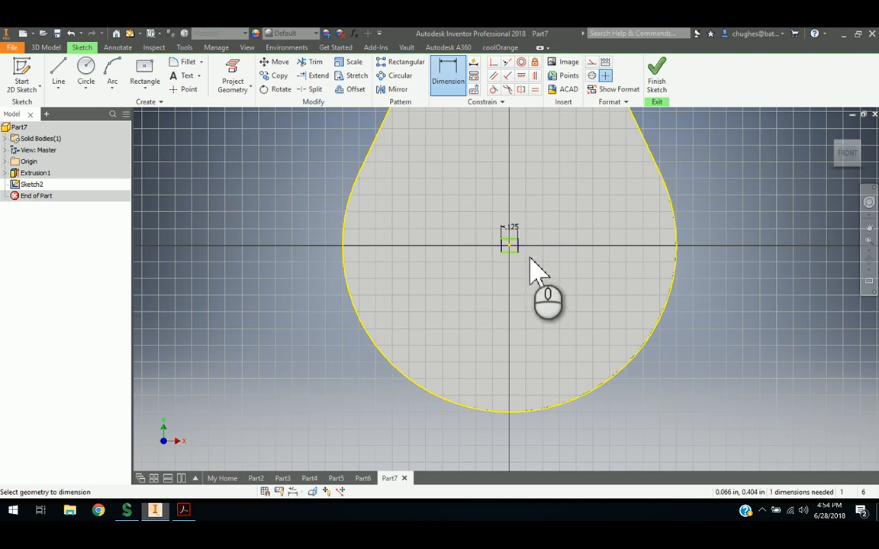
- Dimension the small rectangle's height at .125 in and finish the sketch
{"action": "scroll", "coordinate": [527, 256], "scroll_direction": "down", "scroll_amount": 1}
{"action": "left_click", "coordinate": [513, 246]}
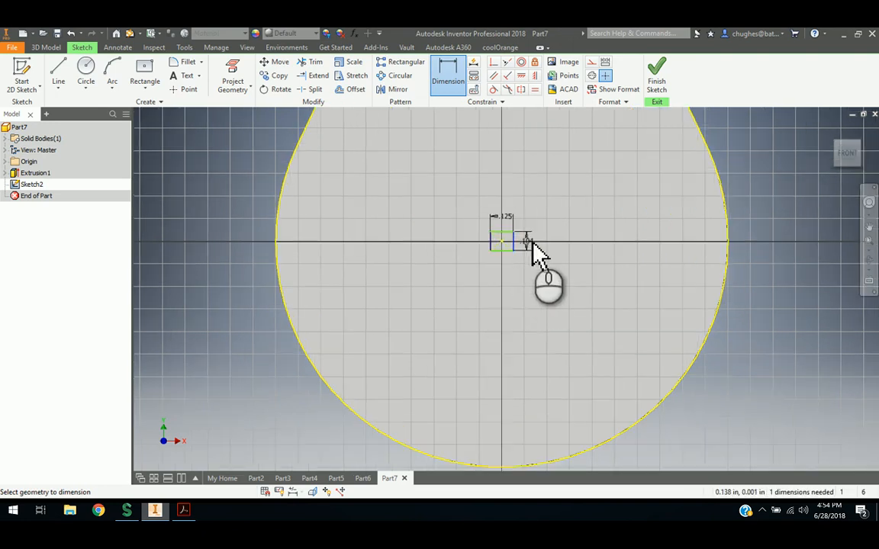
{"action": "left_click", "coordinate": [532, 242]}
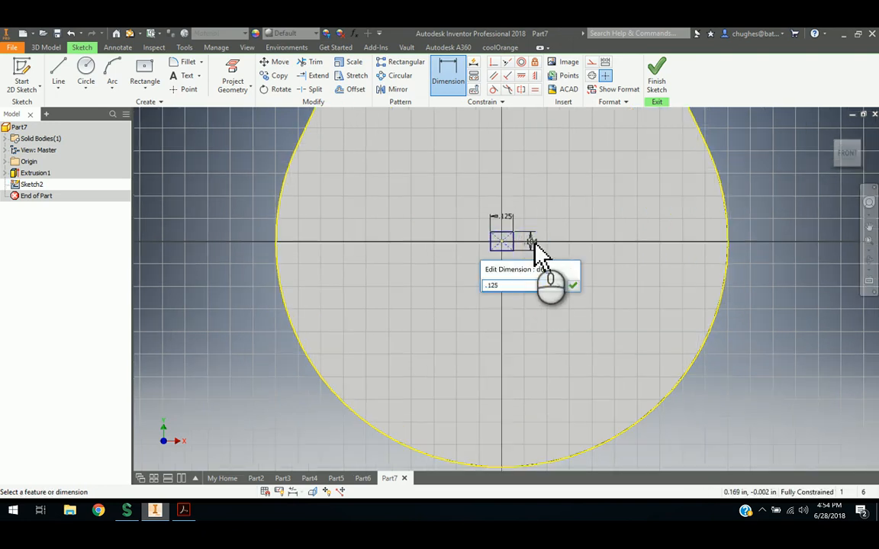
{"action": "type", "text": ".125"}
{"action": "key", "text": "Return"}
{"action": "scroll", "coordinate": [732, 189], "scroll_direction": "up", "scroll_amount": 2}
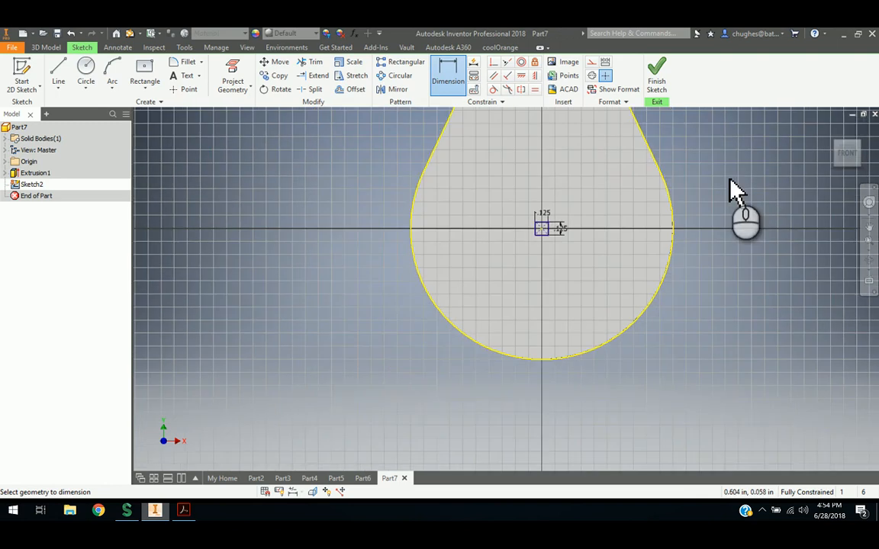
{"action": "left_click", "coordinate": [656, 76]}
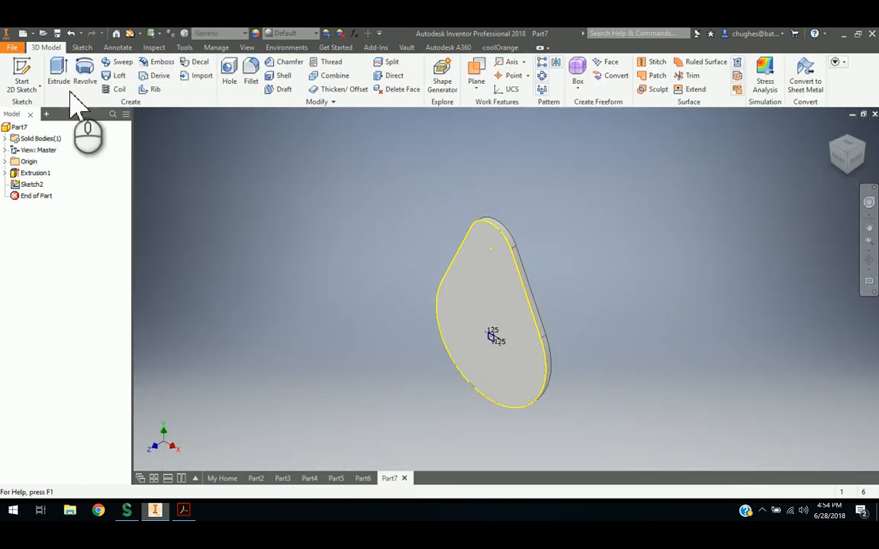
- Cut the .125 in square profile through the entire plate with Extrude, using the All extent directed into the plate
{"action": "left_click", "coordinate": [57, 77]}
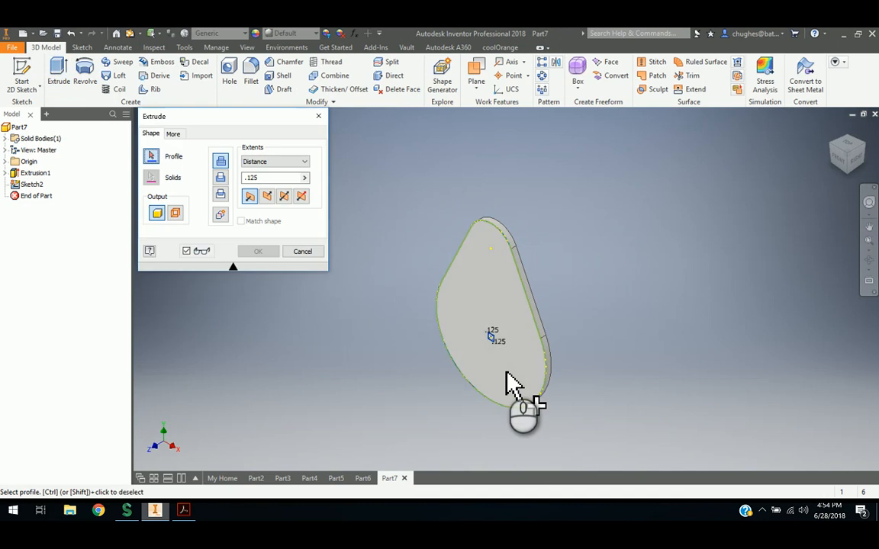
{"action": "scroll", "coordinate": [505, 374], "scroll_direction": "up", "scroll_amount": 4}
{"action": "scroll", "coordinate": [505, 373], "scroll_direction": "down", "scroll_amount": 10}
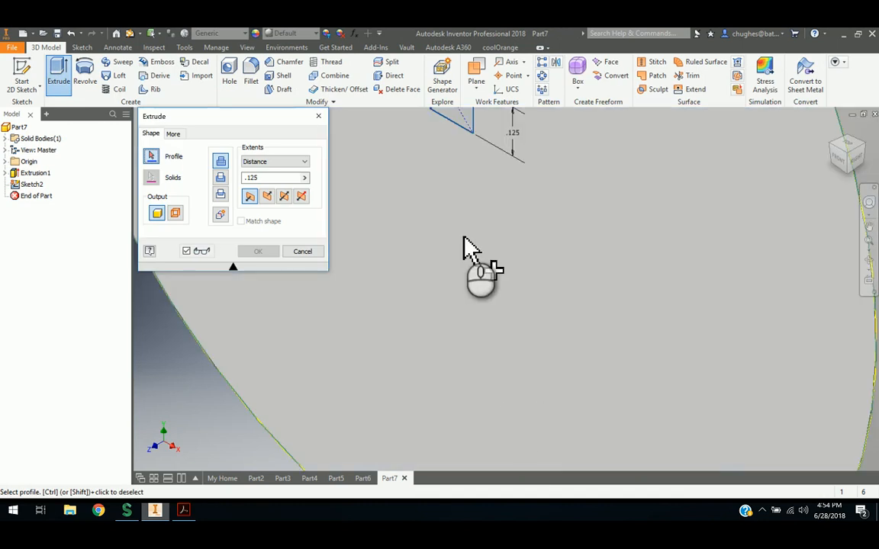
{"action": "middle_click_drag", "start_coordinate": [463, 235], "coordinate": [525, 421]}
{"action": "scroll", "coordinate": [497, 255], "scroll_direction": "down", "scroll_amount": 1}
{"action": "left_click", "coordinate": [508, 264]}
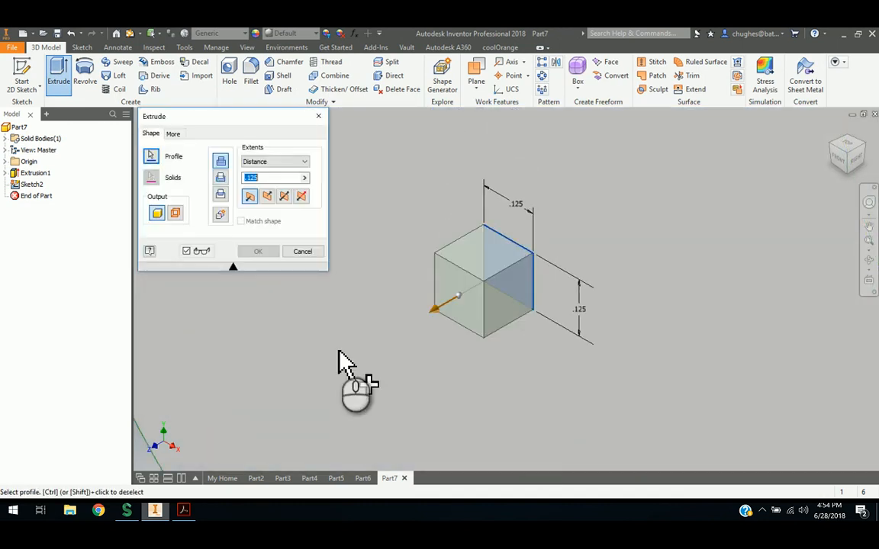
{"action": "left_click", "coordinate": [267, 196]}
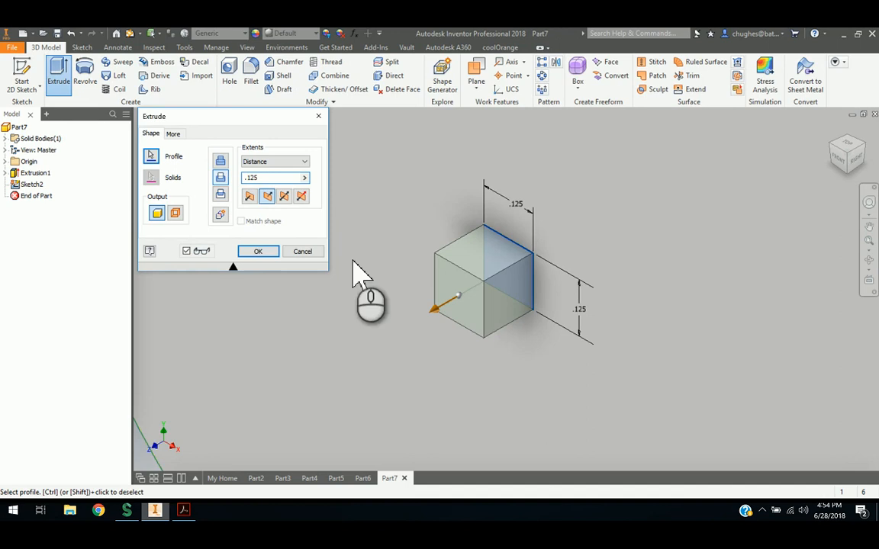
{"action": "left_click", "coordinate": [277, 161]}
{"action": "left_click", "coordinate": [263, 201]}
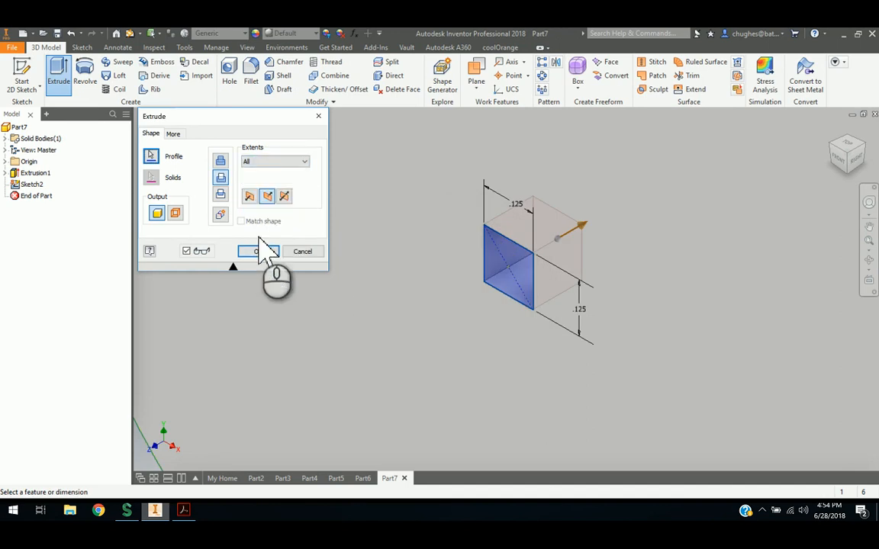
{"action": "left_click", "coordinate": [258, 251]}
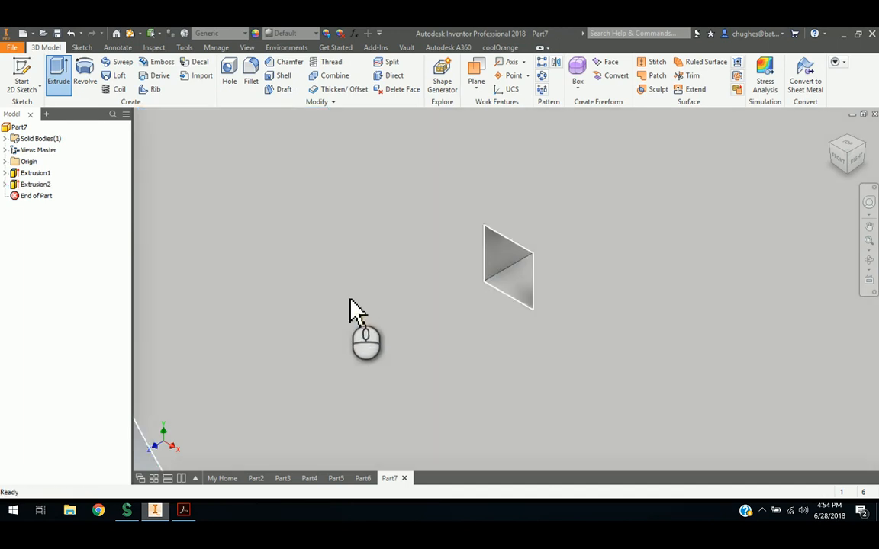
- Inspect the square hole in the plate from another angle, restore the home view and dismiss the pop-up notification
{"action": "scroll", "coordinate": [350, 312], "scroll_direction": "down", "scroll_amount": 5}
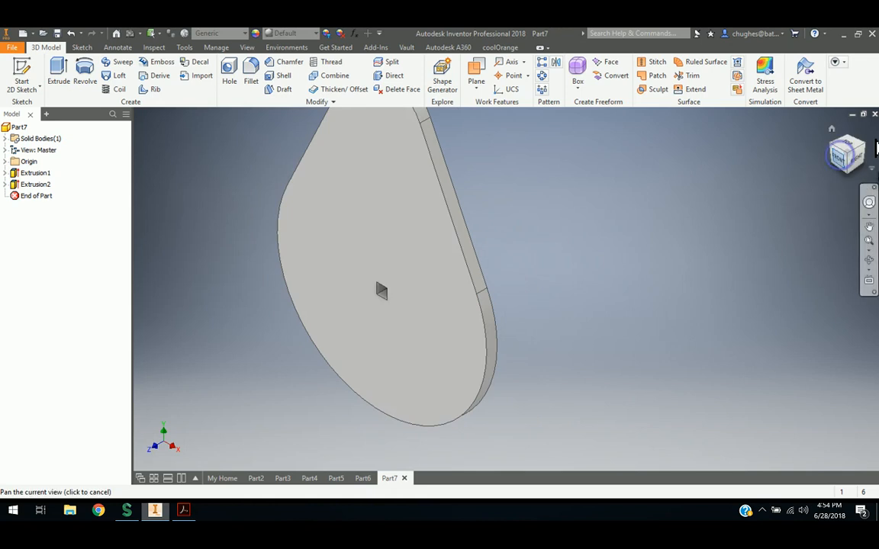
{"action": "left_click_drag", "start_coordinate": [840, 156], "coordinate": [876, 148]}
{"action": "mouse_move", "coordinate": [164, 144]}
{"action": "left_mouse_down"}
{"action": "mouse_move", "coordinate": [142, 164]}
{"action": "mouse_move", "coordinate": [828, 156]}
{"action": "mouse_move", "coordinate": [762, 175]}
{"action": "mouse_move", "coordinate": [852, 133]}
{"action": "mouse_move", "coordinate": [829, 134]}
{"action": "left_mouse_up"}
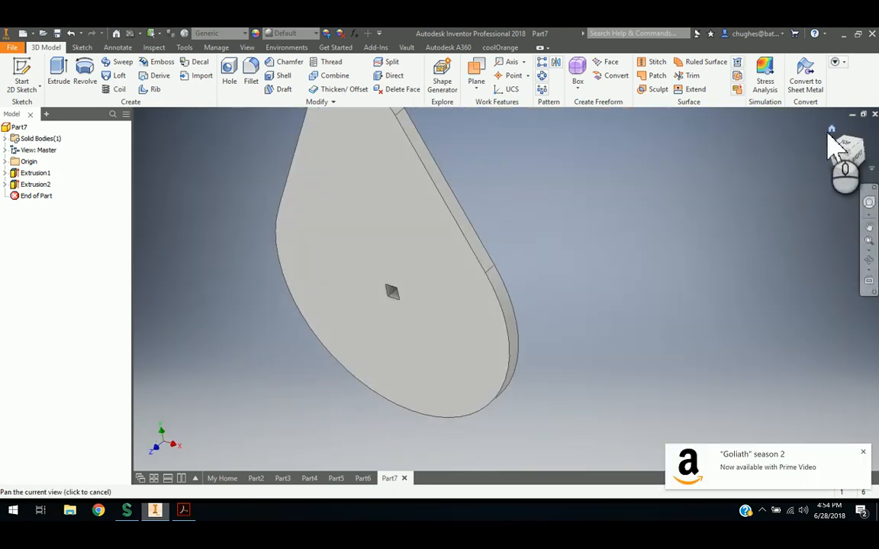
{"action": "left_click", "coordinate": [830, 132]}
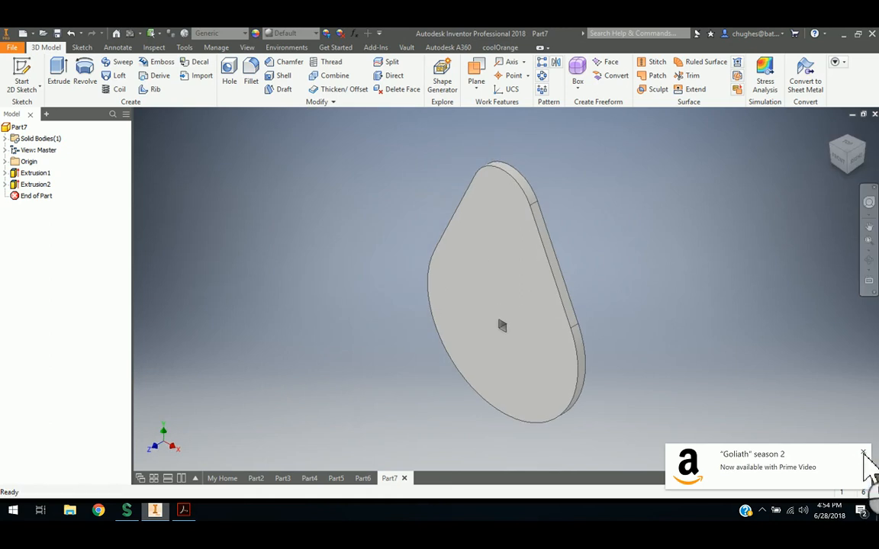
{"action": "left_click", "coordinate": [862, 454]}
- Switch to Acrobat and examine the reference physical properties for exercise 4 on page 5 of the PDF
{"action": "left_click", "coordinate": [183, 510]}
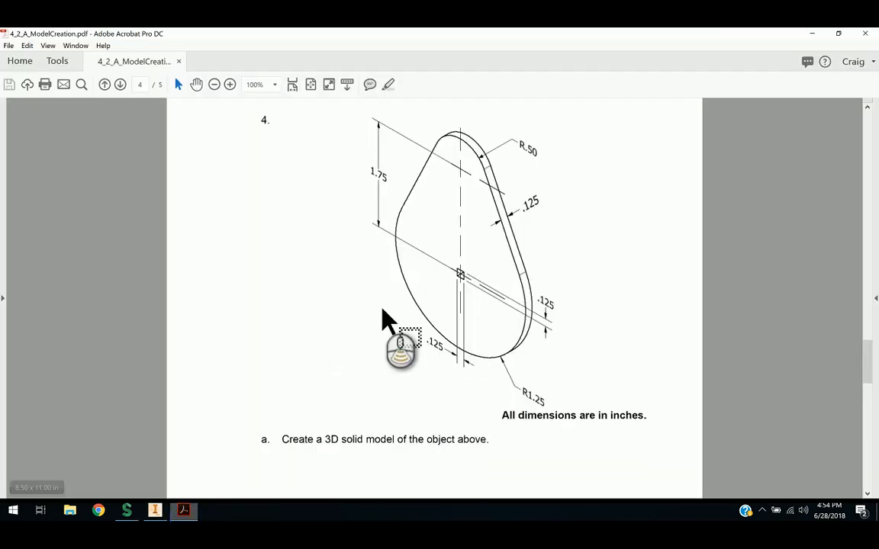
{"action": "scroll", "coordinate": [382, 311], "scroll_direction": "down", "scroll_amount": 10}
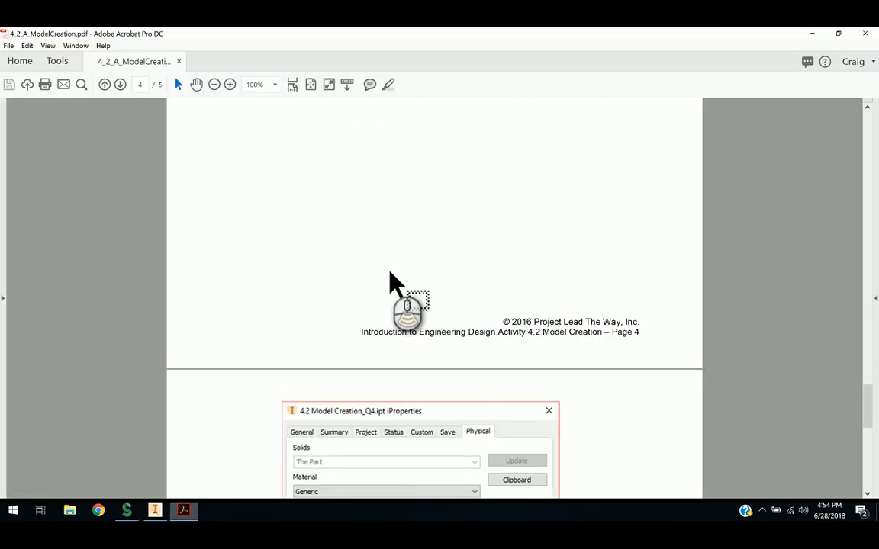
{"action": "scroll", "coordinate": [391, 283], "scroll_direction": "down", "scroll_amount": 10}
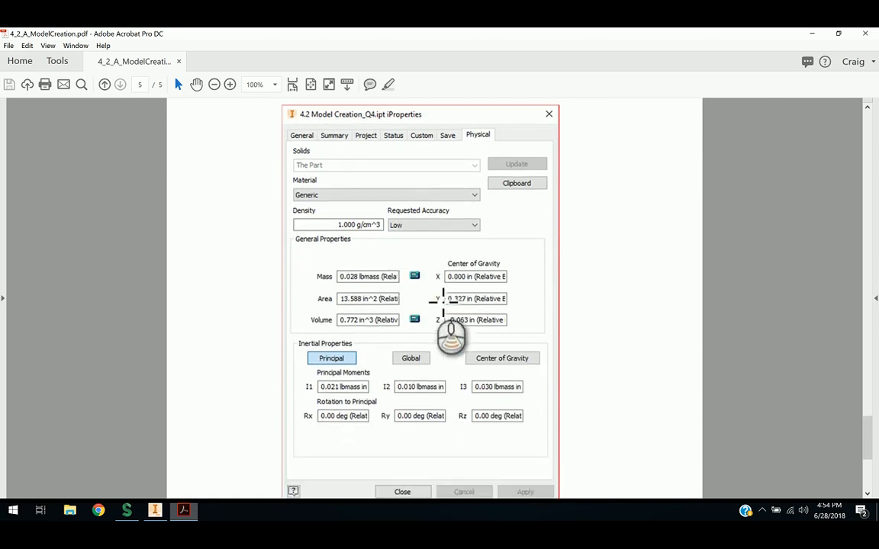
{"action": "scroll", "coordinate": [412, 302], "scroll_direction": "down", "scroll_amount": 2}
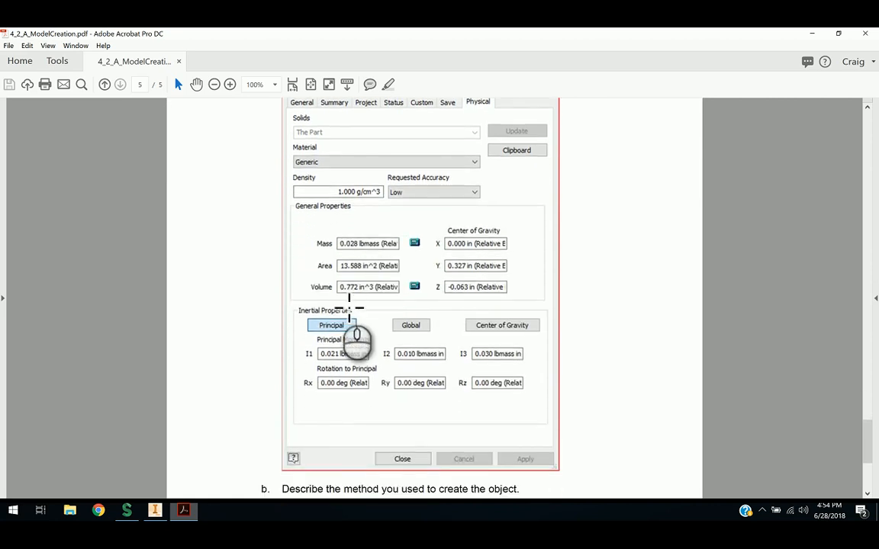
- Return to Inventor, update the part's physical properties in iProperties to compare them with the PDF, and close the dialog
{"action": "left_click", "coordinate": [155, 510]}
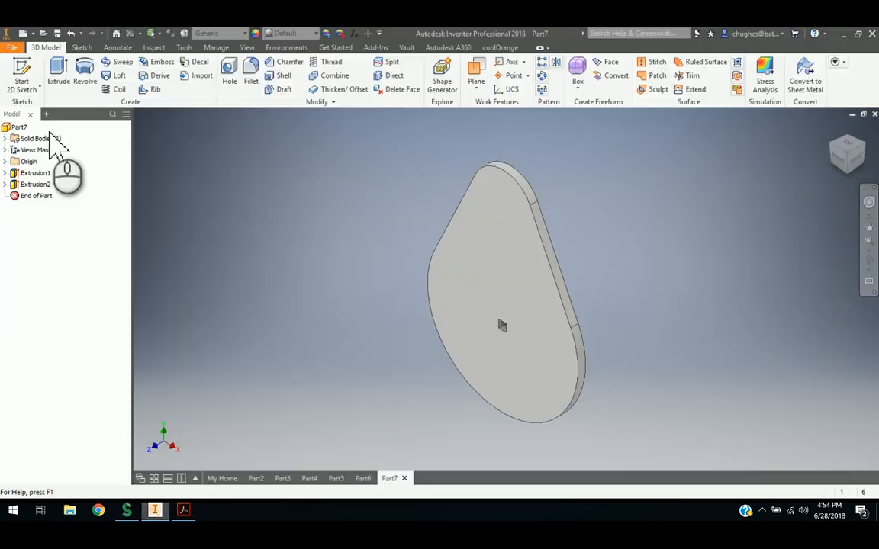
{"action": "right_click", "coordinate": [18, 127]}
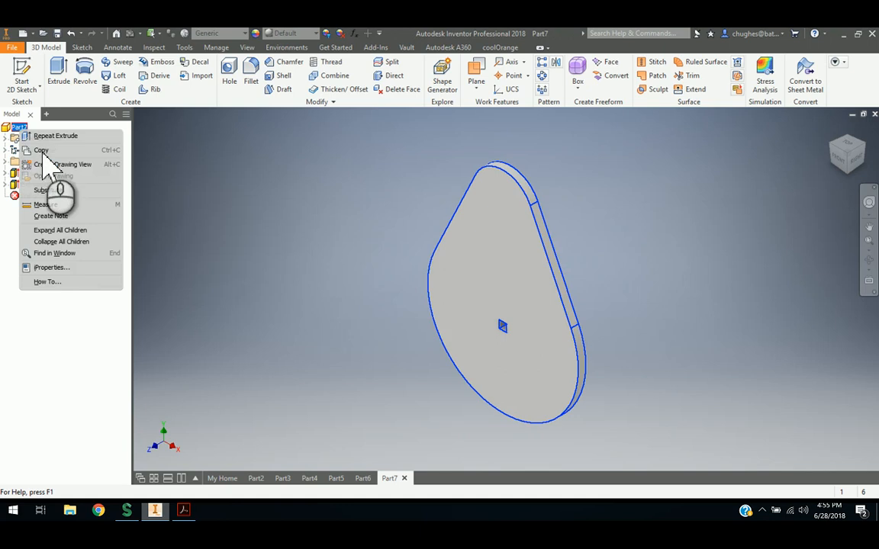
{"action": "left_click", "coordinate": [72, 268]}
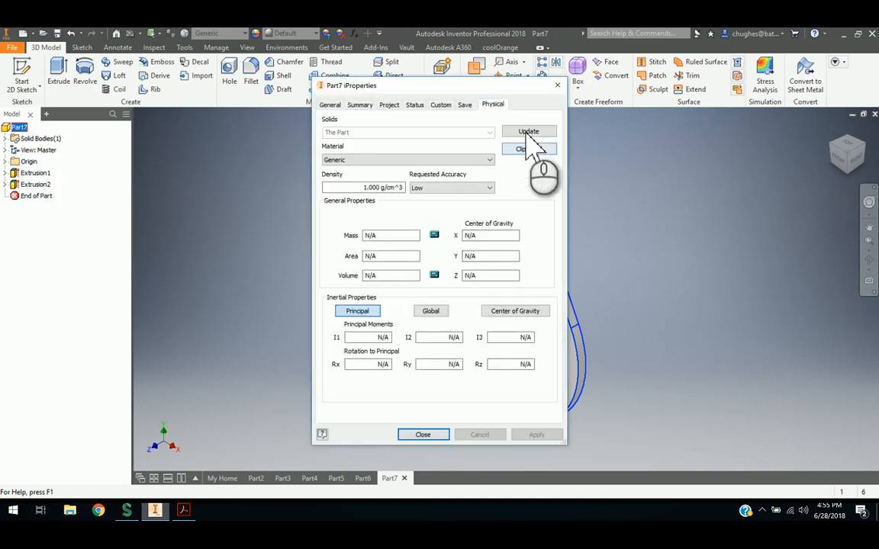
{"action": "left_click", "coordinate": [527, 131]}
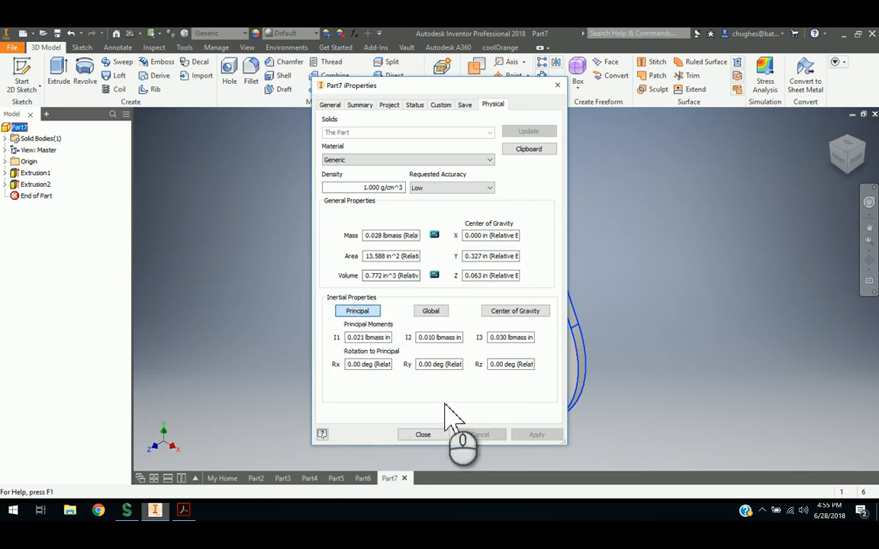
{"action": "left_click", "coordinate": [424, 434]}
{"action": "left_click", "coordinate": [250, 187]}
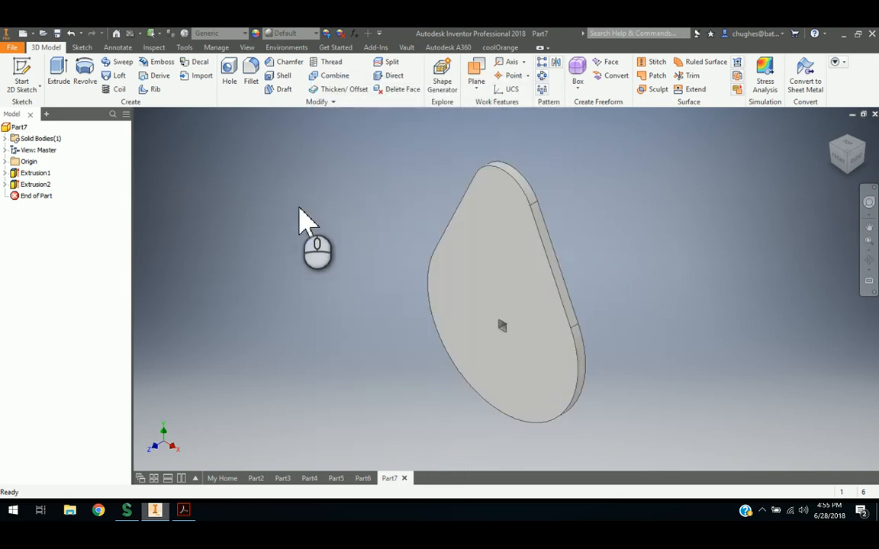